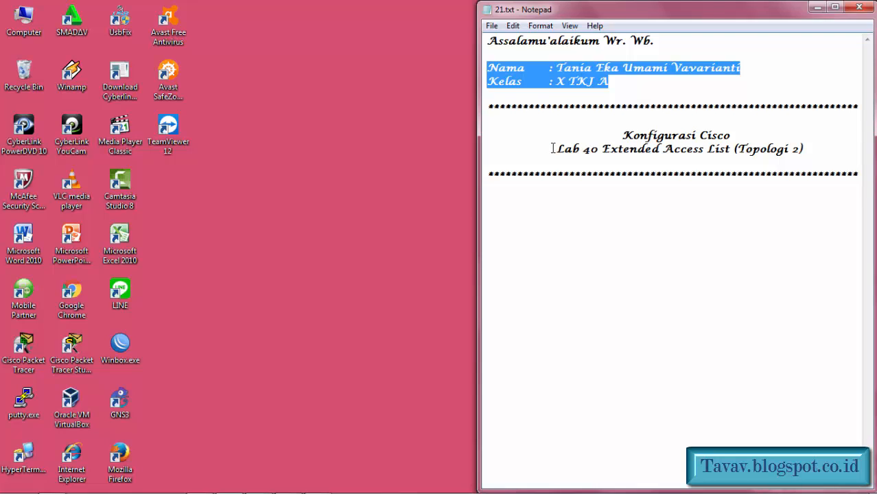
Step: Review the "Lab 40 Extended Access List (Topologi 2)" title in the notes, and switch to the topology in Cisco Packet Tracer
drag(553, 148, 810, 156)
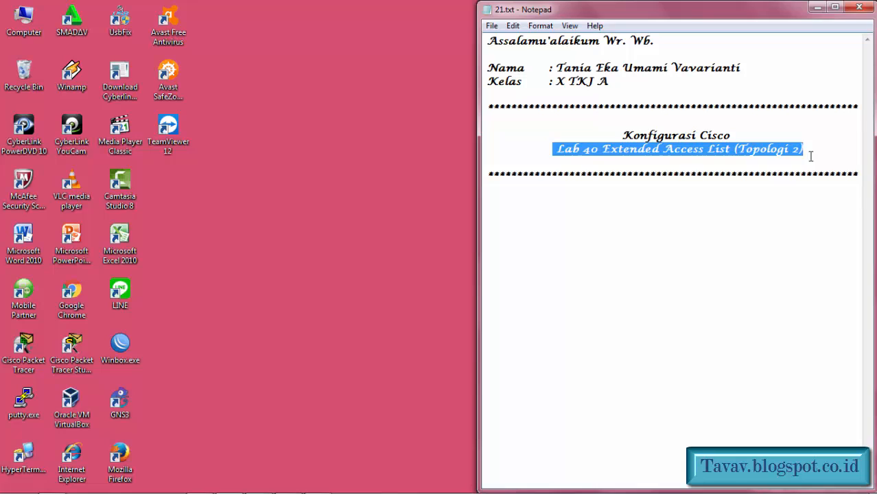
click(772, 247)
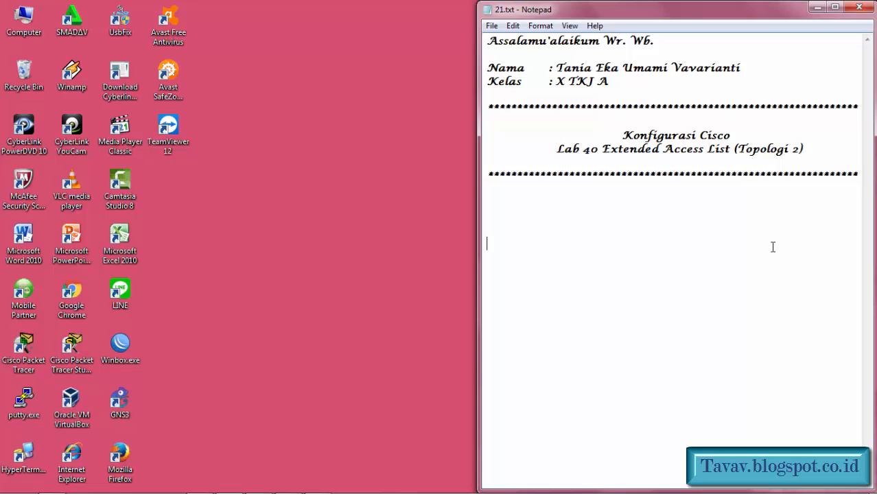
key(alt+Tab)
key(alt+Tab)
key(alt+Tab)
key(alt+Tab)
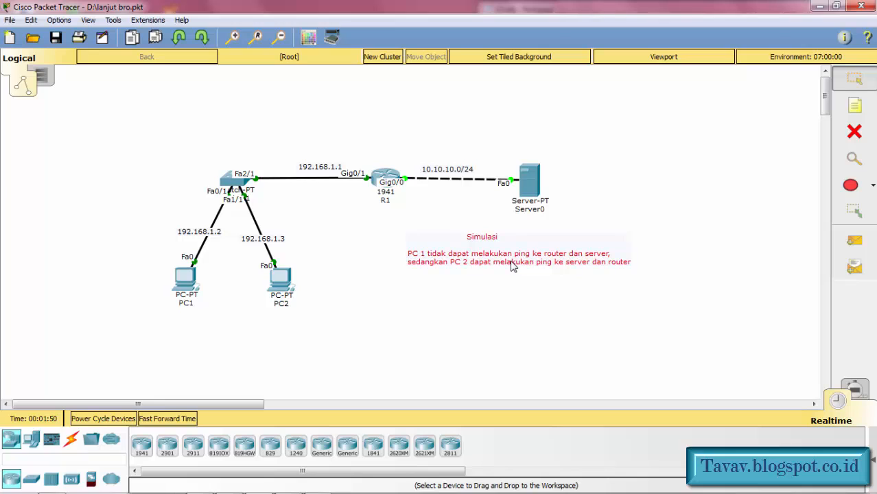
Step: Replace the text under the note's "Simulasi" heading with "Semua client tidak bisa mengakses http dan hanya bisa mengakses https saja"
double_click(511, 267)
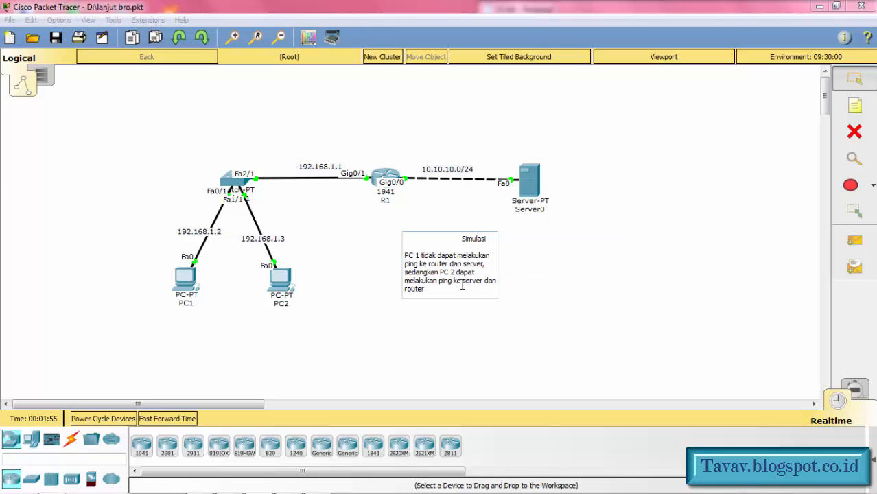
drag(461, 283, 403, 257)
text(Se)
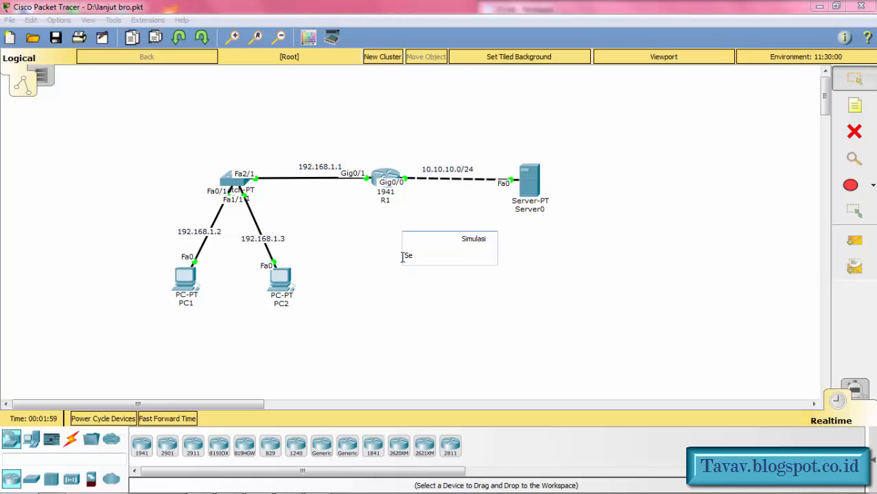
text(mua c)
key(BackSpace)
key(BackSpace)
text(lient tidak bisa mengakses)
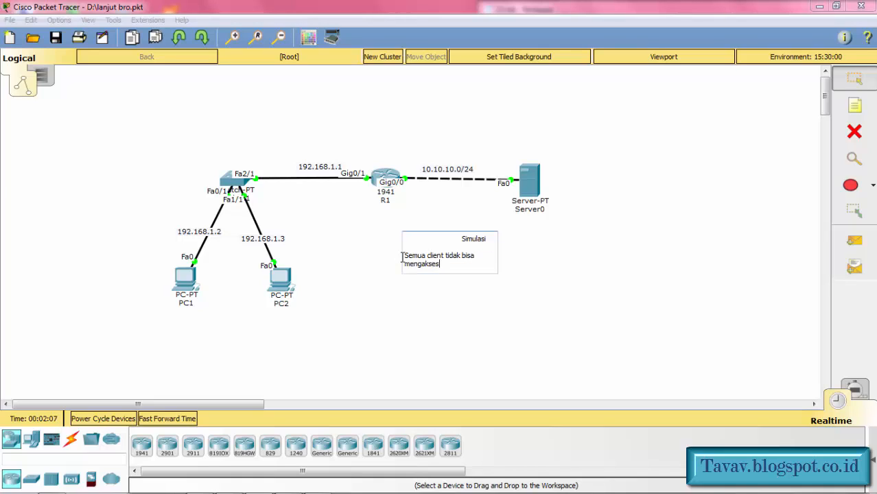
text( http dan hanya bisa m)
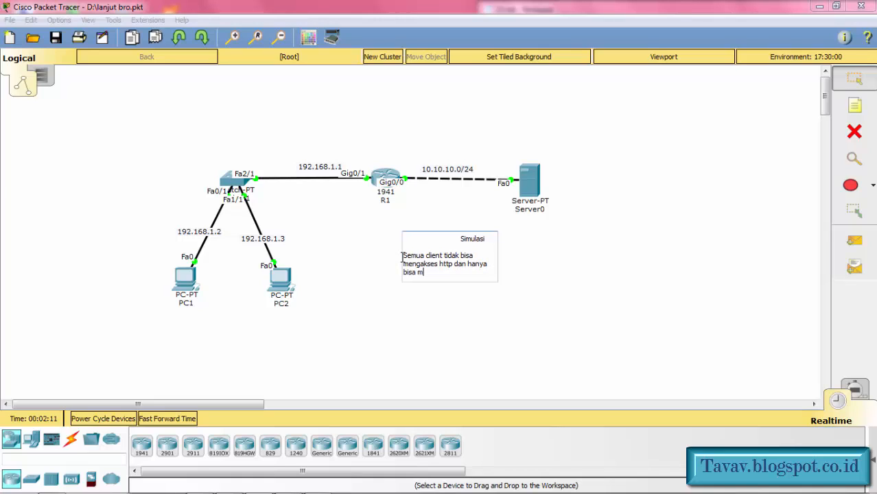
text(engakses https saja)
click(604, 334)
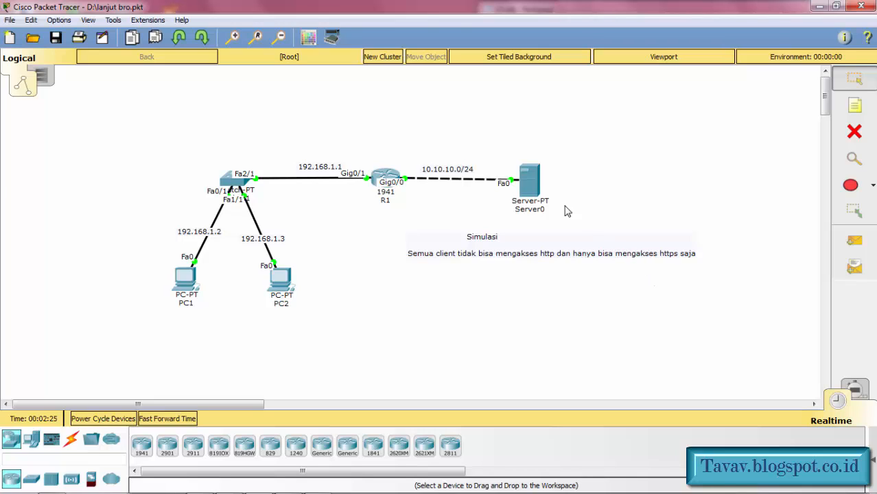
Step: Check Server0's gateway settings and its HTTP and HTTPS service status, and close the server window
click(530, 182)
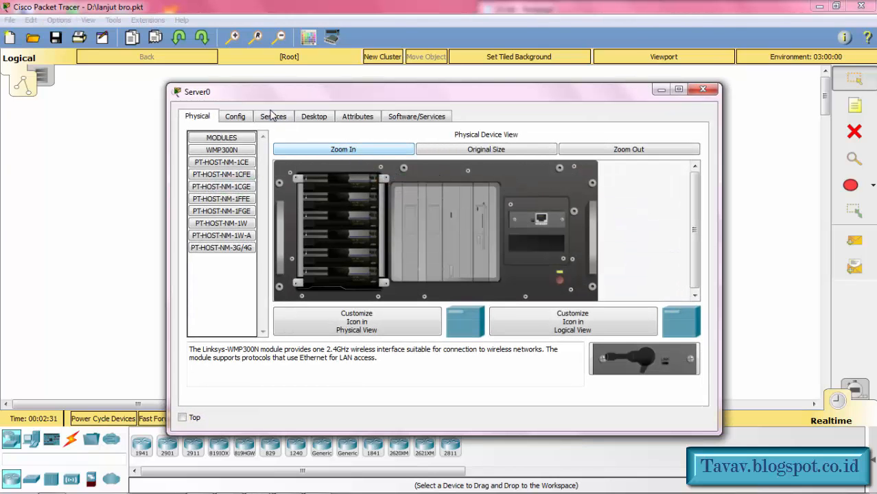
click(238, 119)
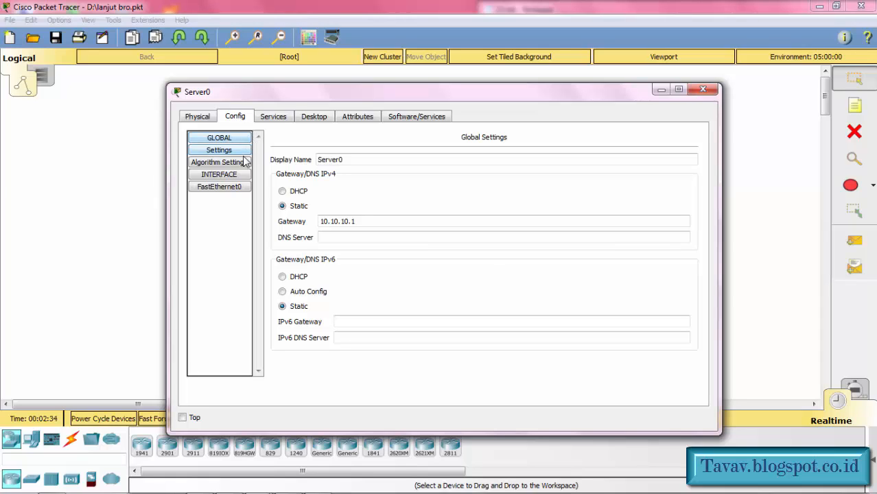
click(267, 122)
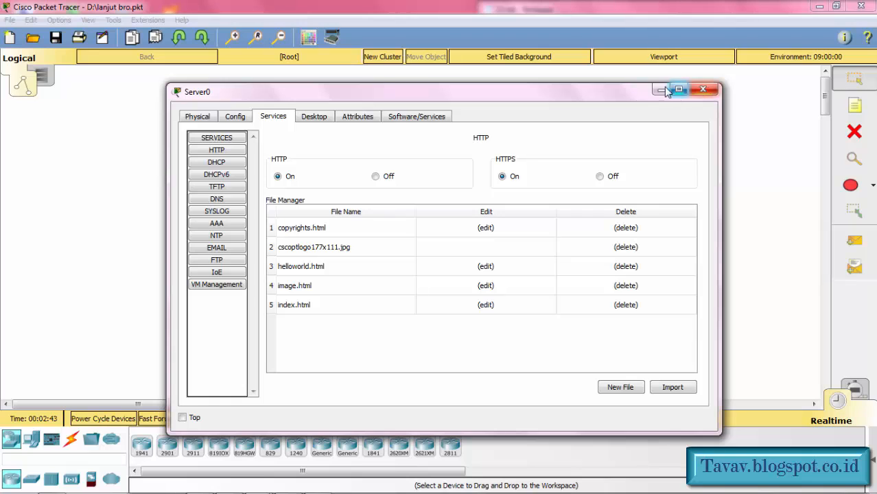
click(704, 90)
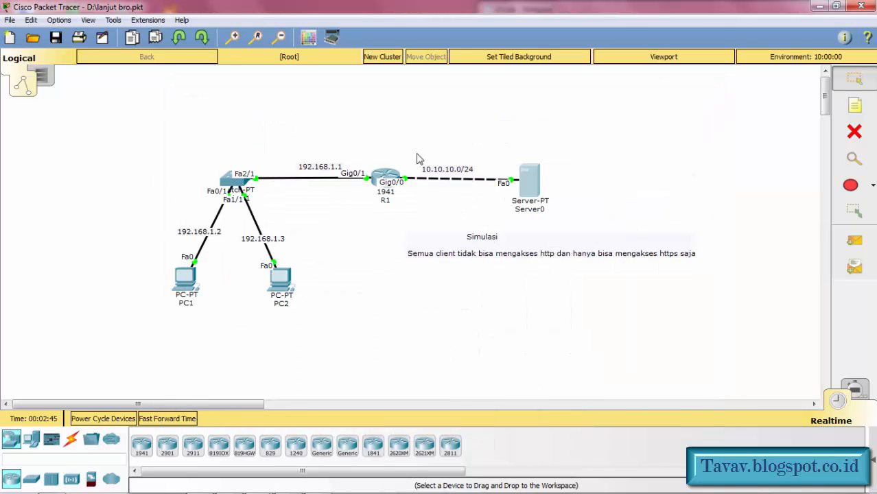
Step: Open router R1's command line interface and enlarge its window
click(384, 177)
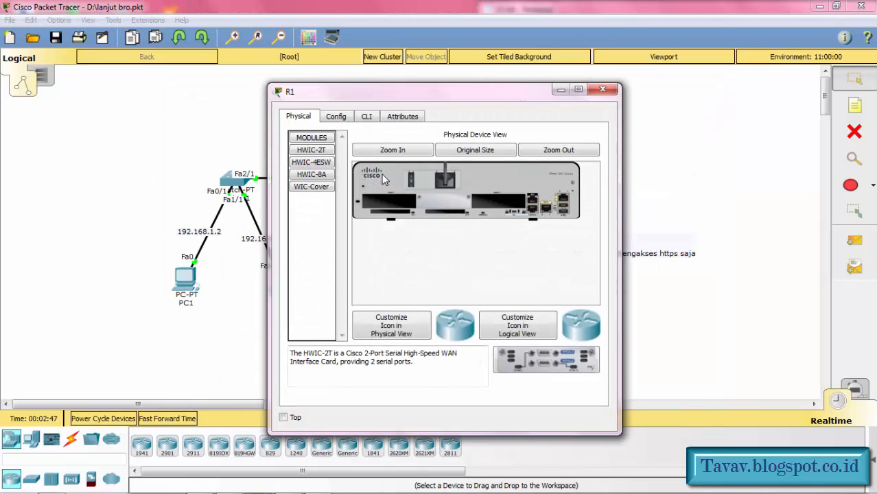
click(371, 119)
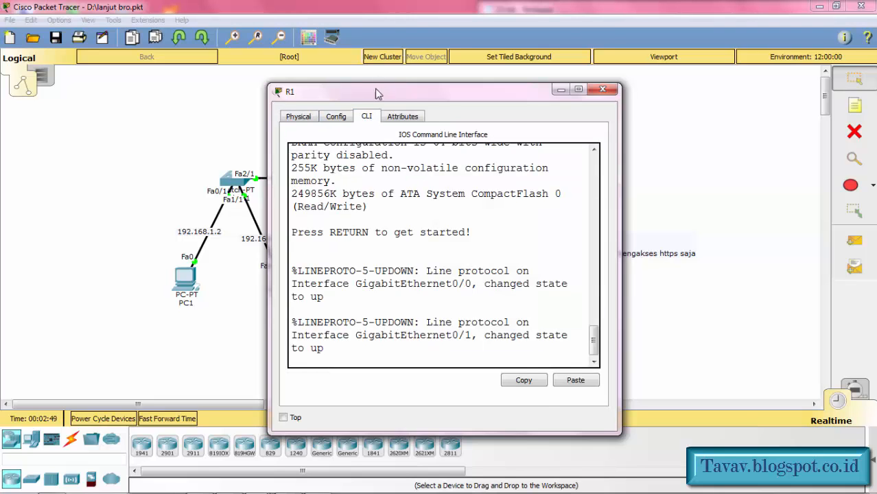
drag(378, 92, 227, 40)
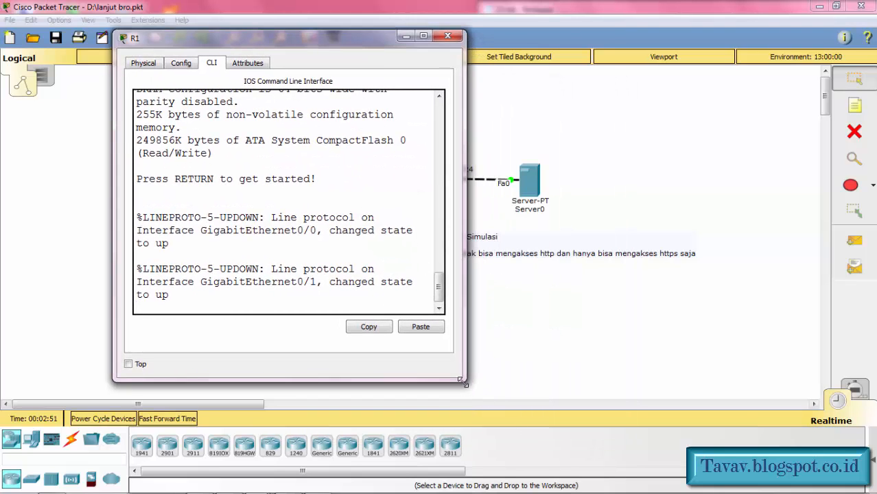
drag(465, 380, 755, 474)
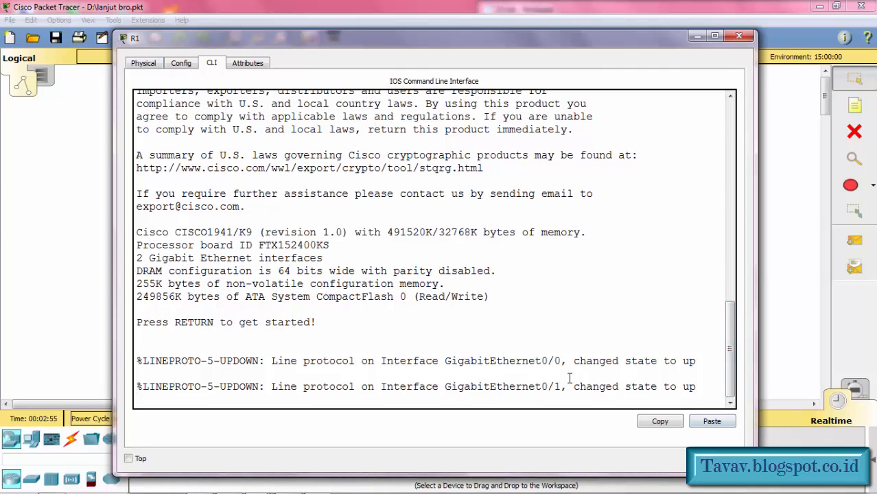
Step: Reload router R1 from privileged mode, answer no to the initial configuration dialog and return to the router prompt
key(Return)
text(en)
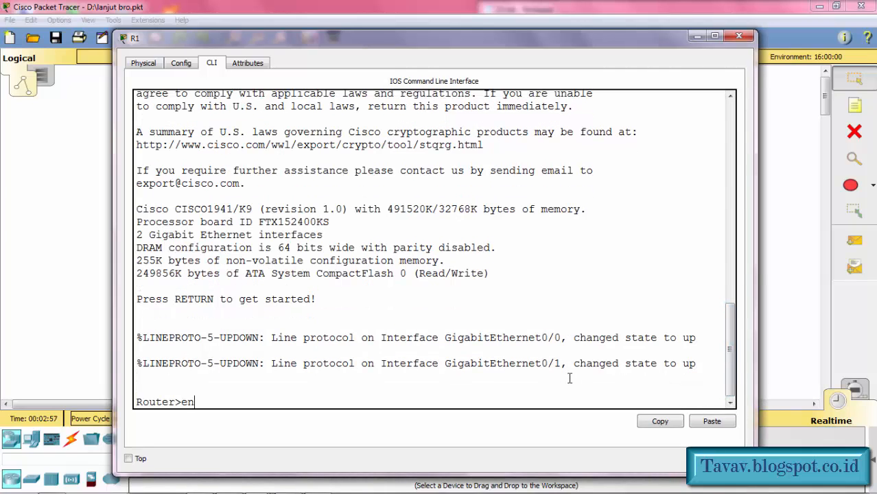
key(Return)
text(reload)
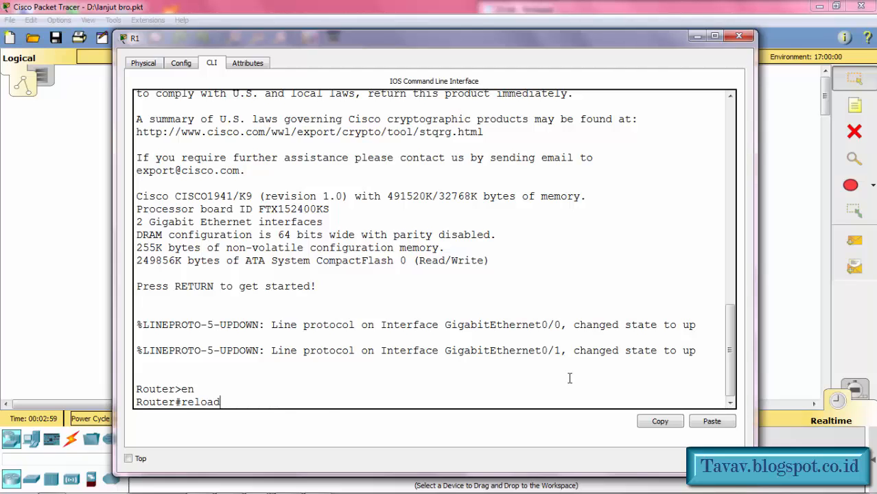
key(Return)
key(Return)
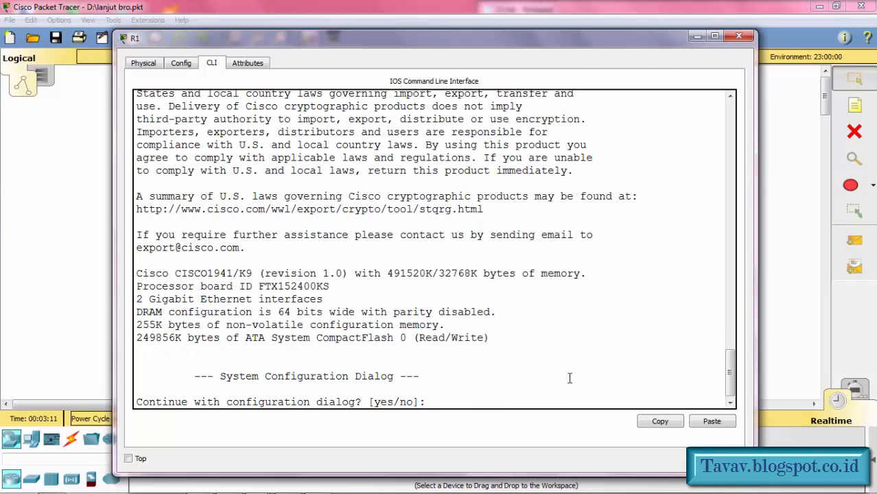
text(no)
key(Return)
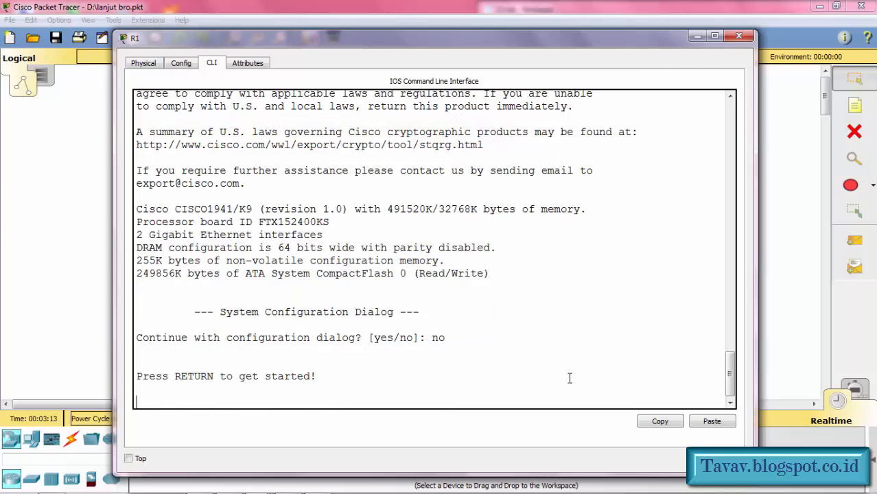
key(Return)
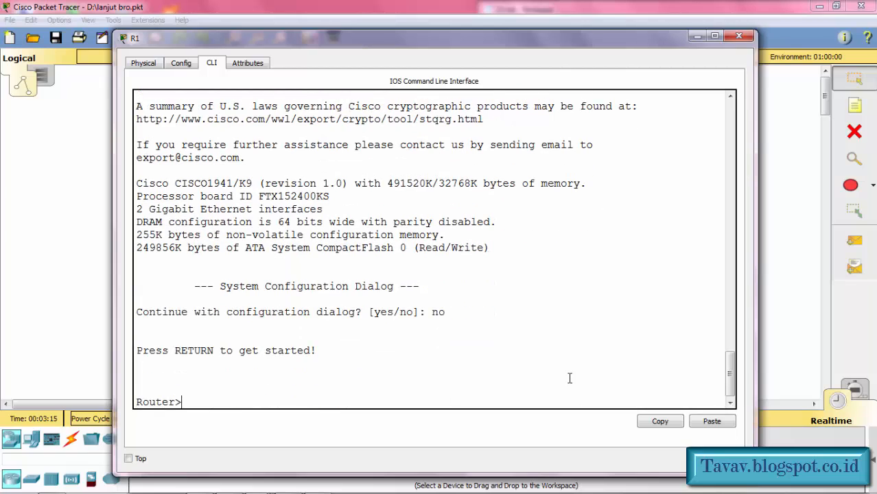
Step: Enter privileged mode on R1 and list the files in its flash memory
text(dir flash)
key(Return)
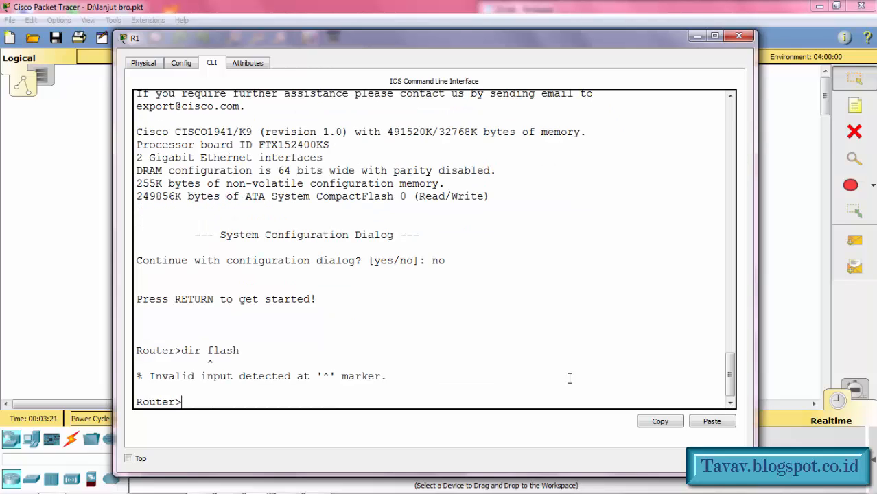
text(en)
key(Return)
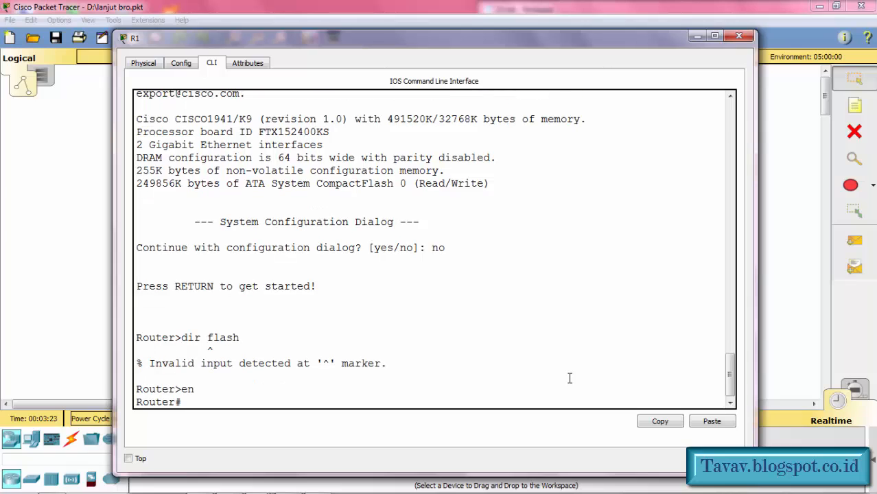
text(dir fla)
key(Return)
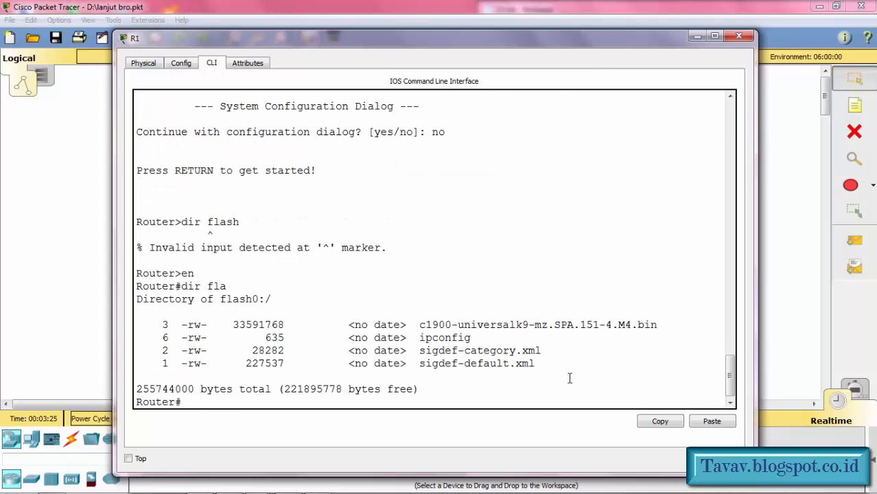
Step: Copy the ipconfig file from flash to the running configuration, accepting the default destination filename
text(copy flash runn)
key(Return)
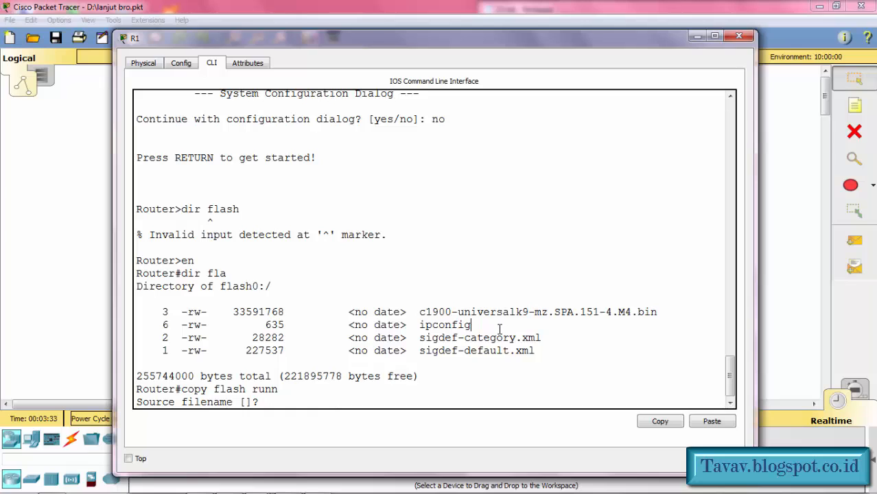
drag(480, 326, 421, 330)
text(ipconfig)
key(Return)
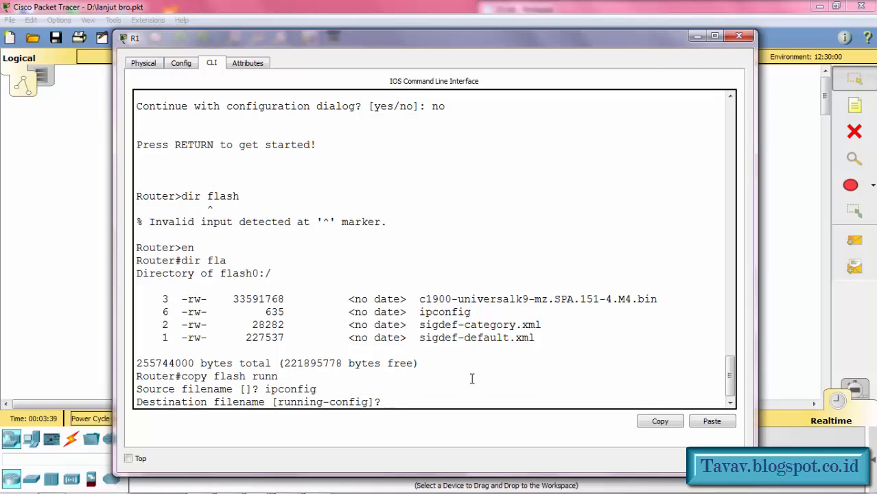
key(Return)
key(Return)
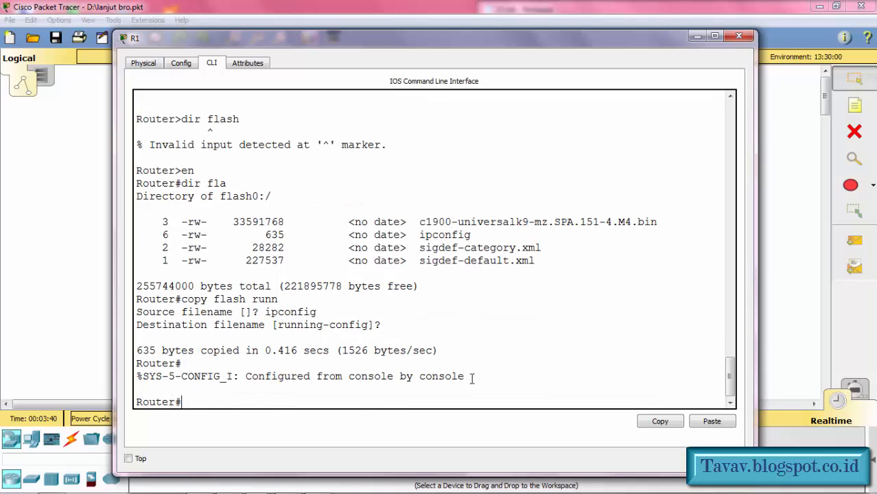
Step: Show R1's IP interface summary and check the status of GigabitEthernet0/0 and 0/1 and their links in the topology
text(sh ip int br)
key(Return)
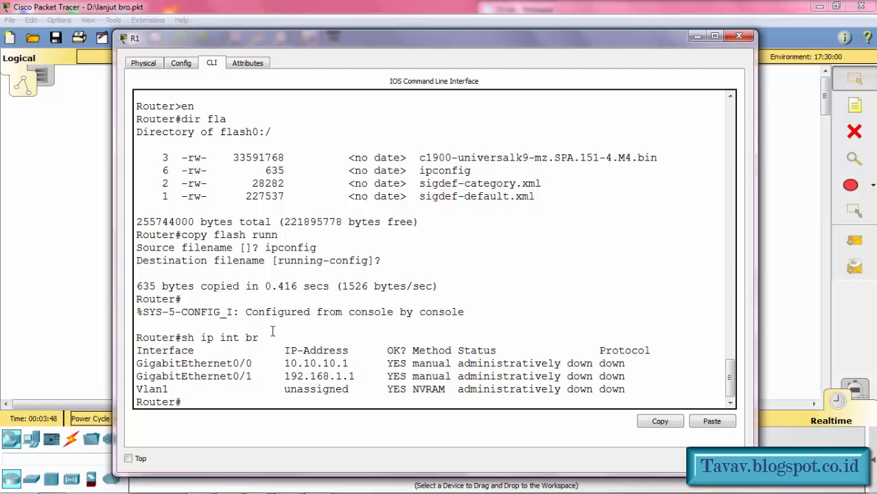
drag(387, 350, 660, 350)
drag(136, 363, 693, 381)
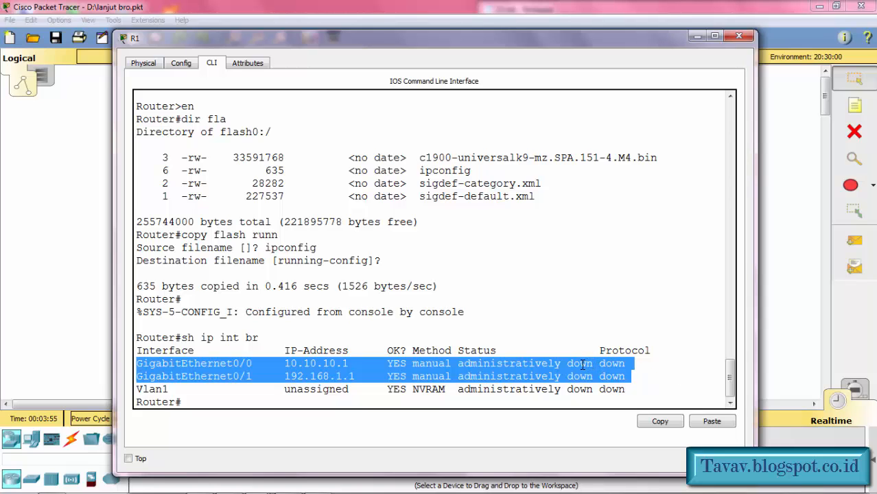
drag(514, 44, 522, 261)
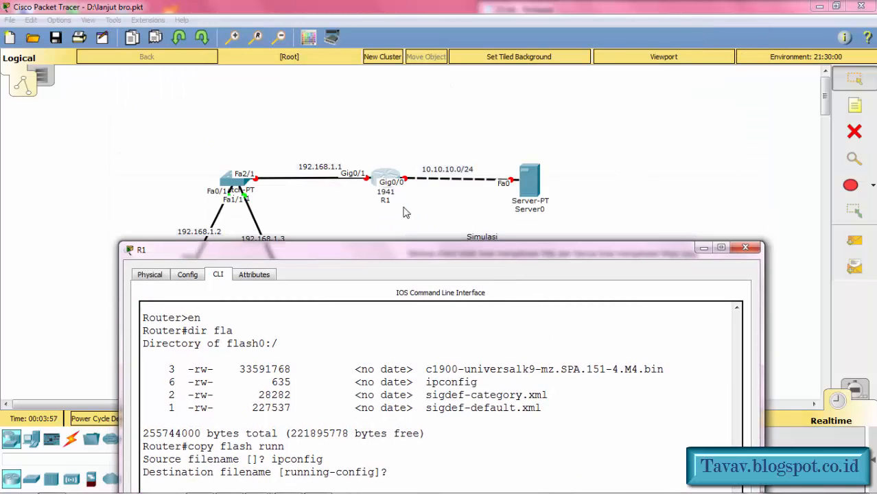
drag(447, 257, 430, 42)
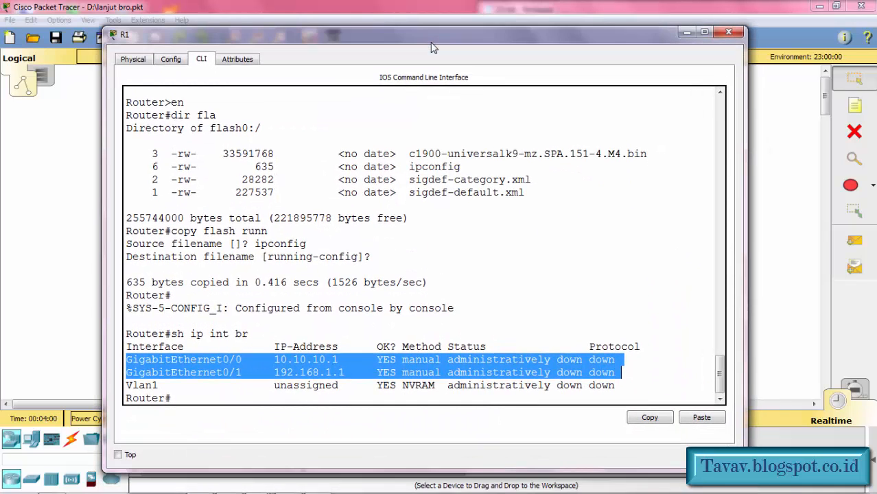
Step: Enter global configuration mode on R1 and enable interface g0/0 with no shutdown
click(406, 398)
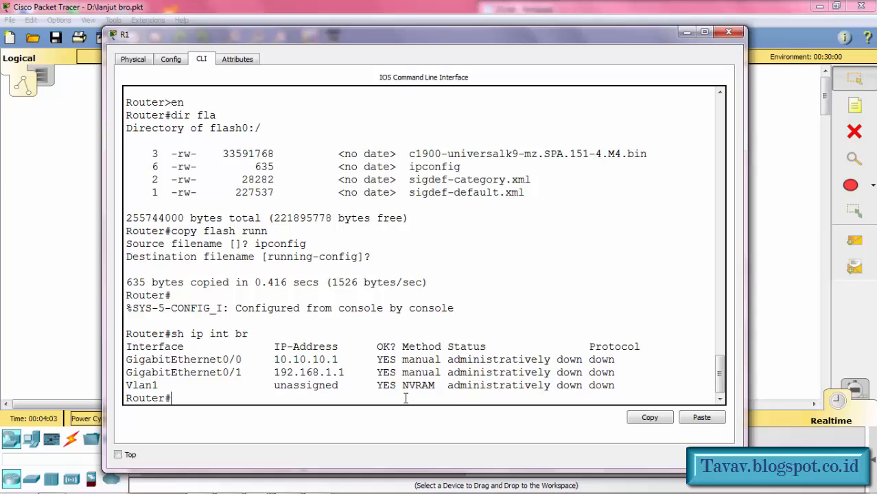
text(conf t)
key(Return)
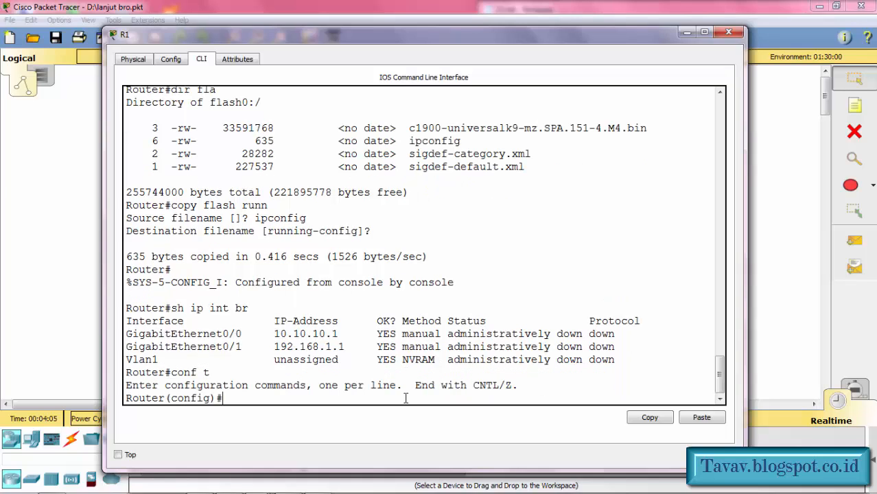
text(int g0/0)
key(Return)
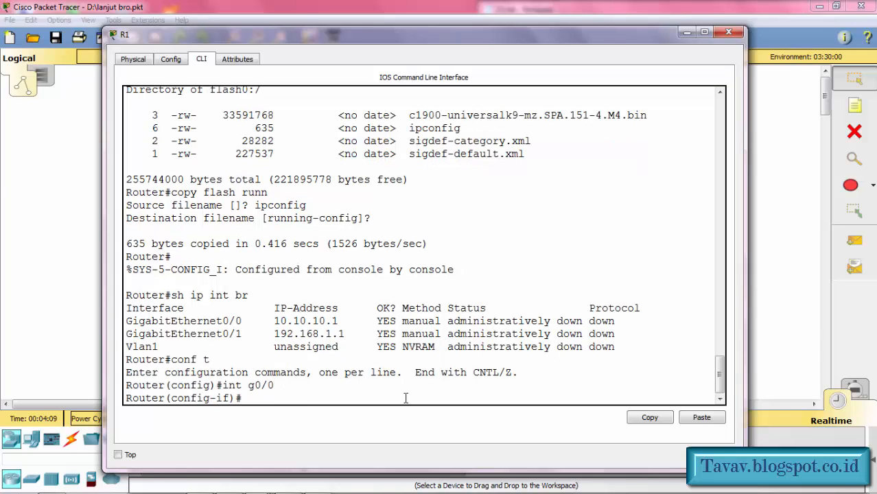
text(no sh)
key(Return)
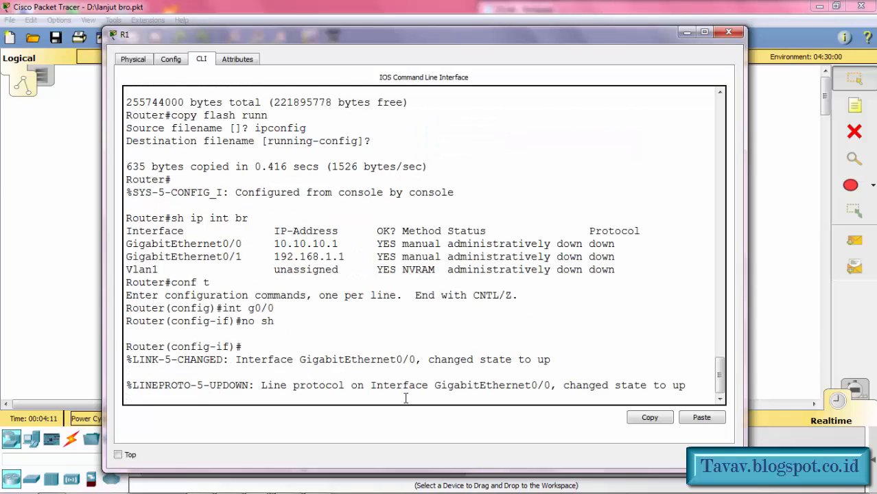
Step: Enable interface gig0/1 on R1 with no shutdown, then return to global configuration mode
text(int )
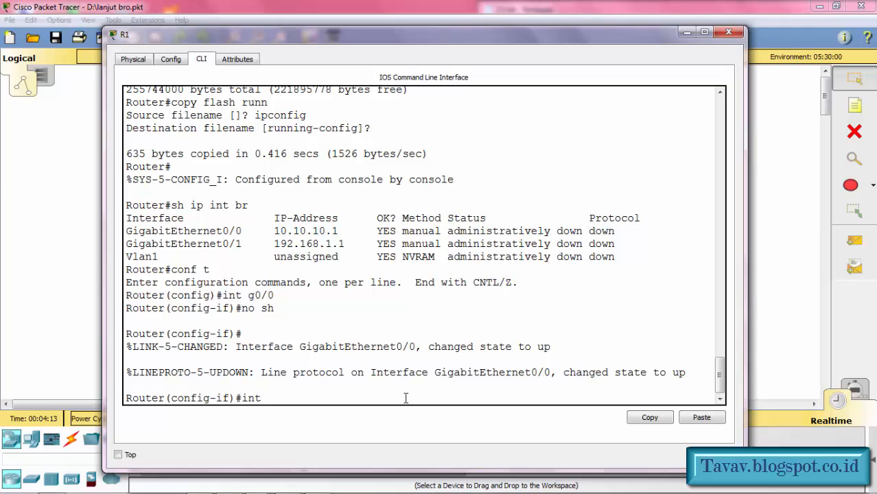
text(gig0/1)
key(Return)
text(no sh)
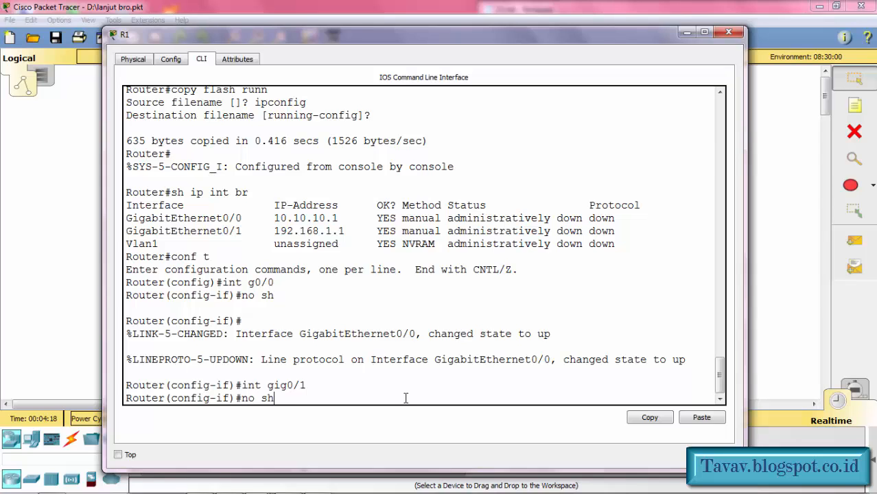
key(Return)
key(Return)
text(ex)
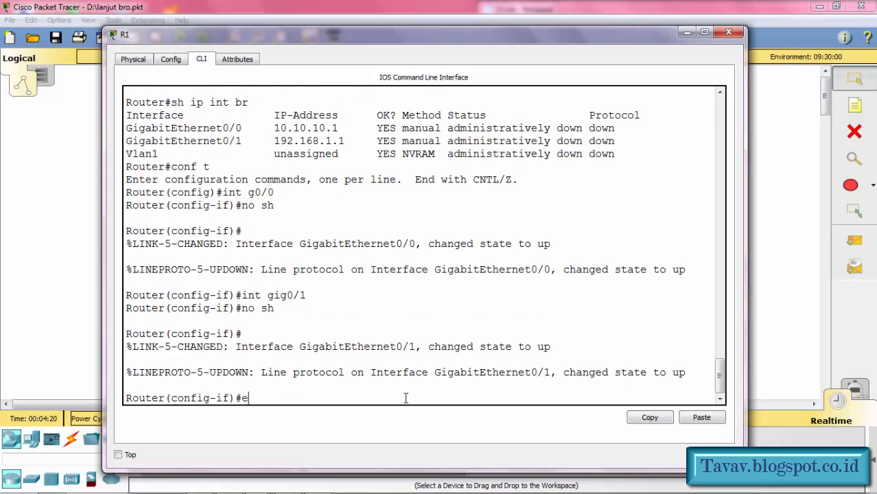
key(Return)
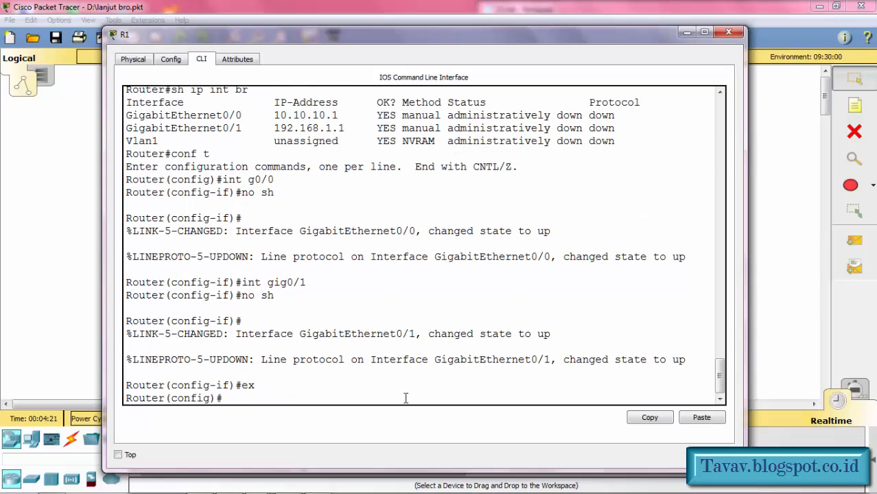
click(687, 32)
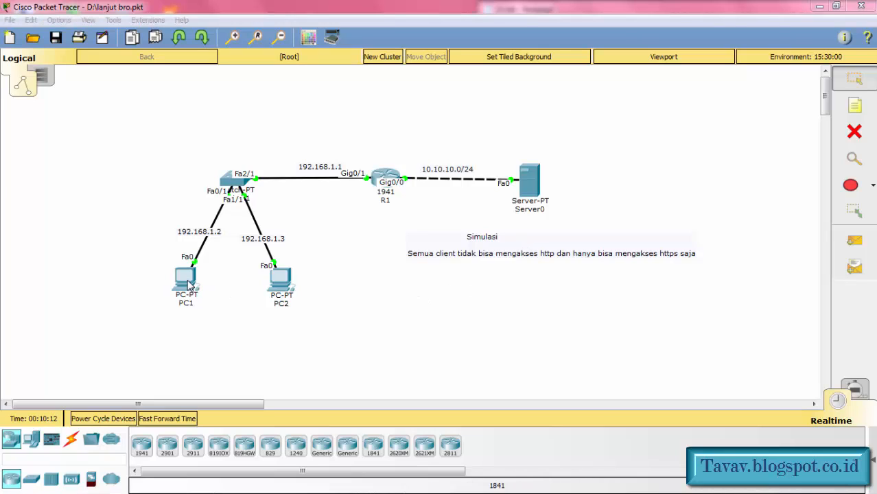
click(188, 281)
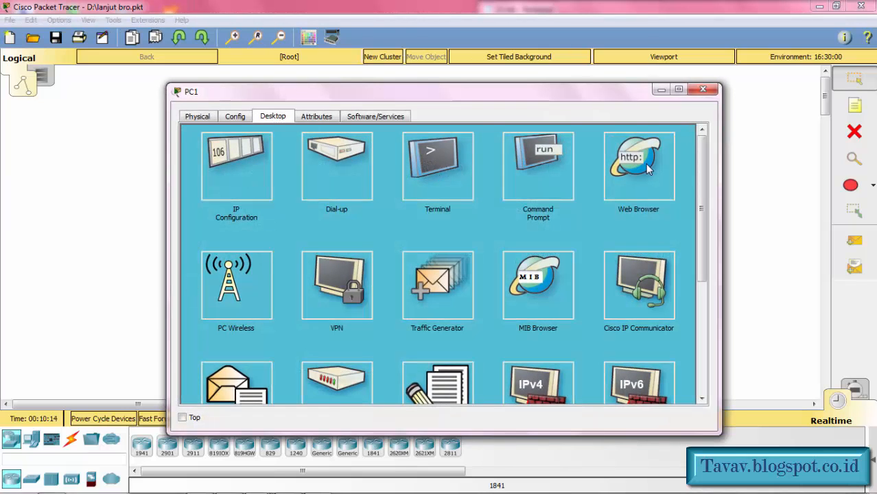
click(648, 170)
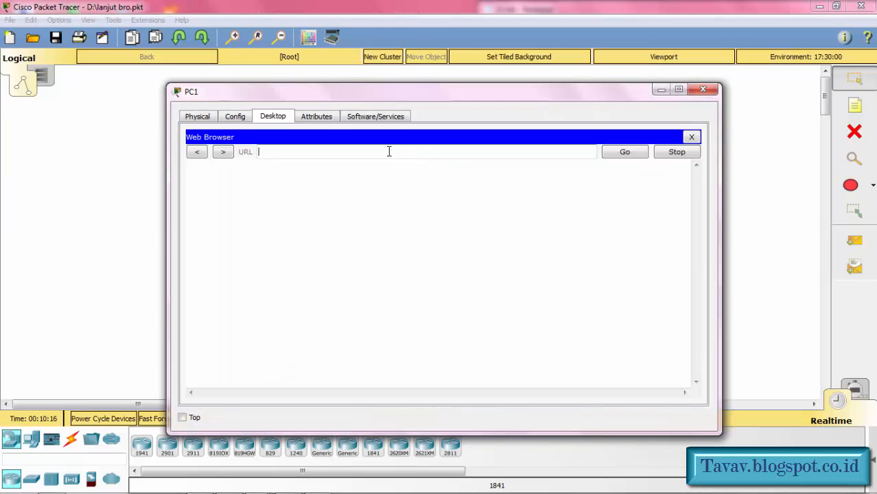
text(http://10.10.10.2)
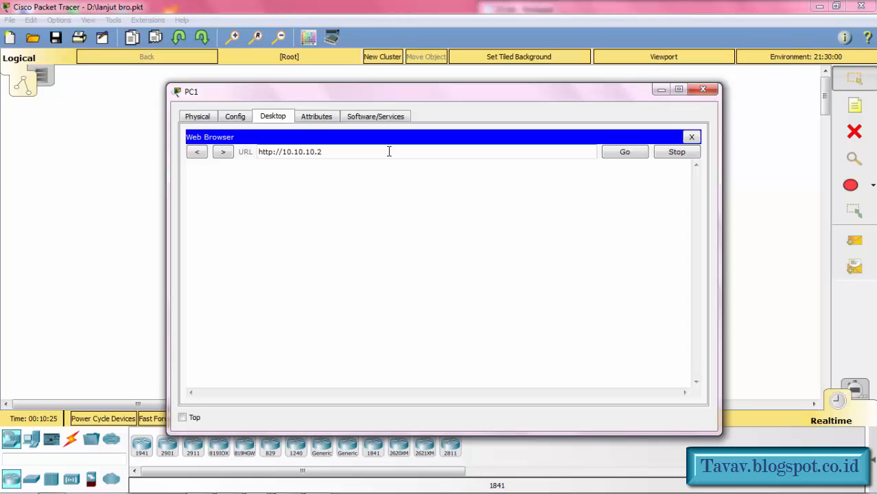
key(Return)
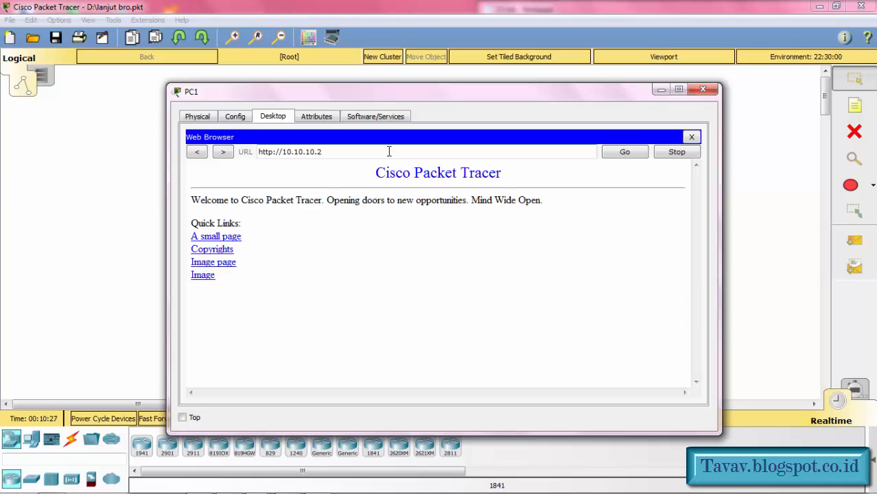
triple_click(389, 152)
key(ctrl+c)
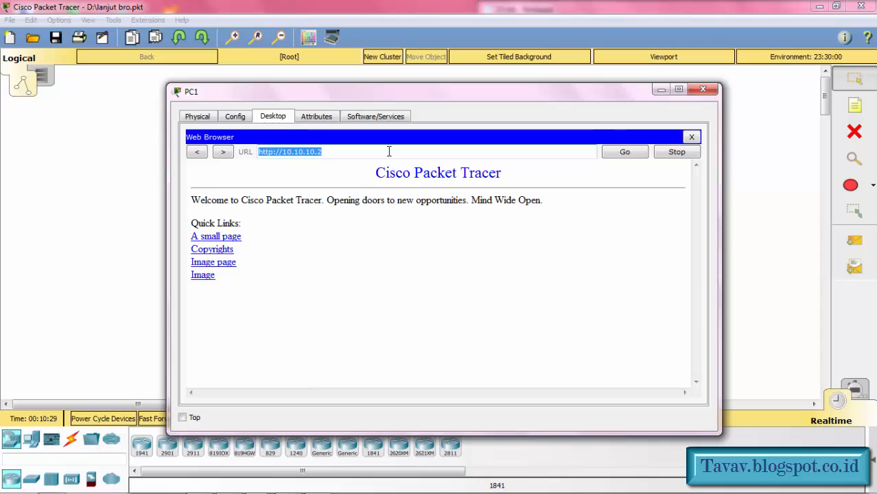
click(692, 137)
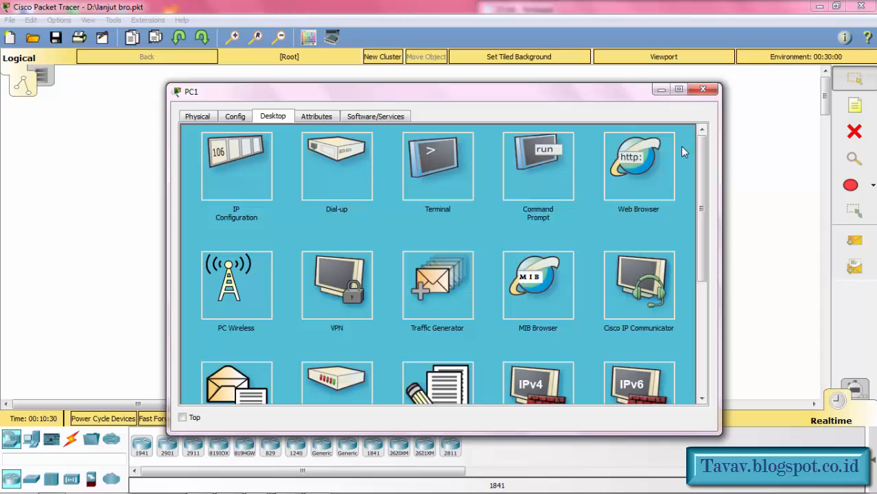
click(651, 168)
click(523, 152)
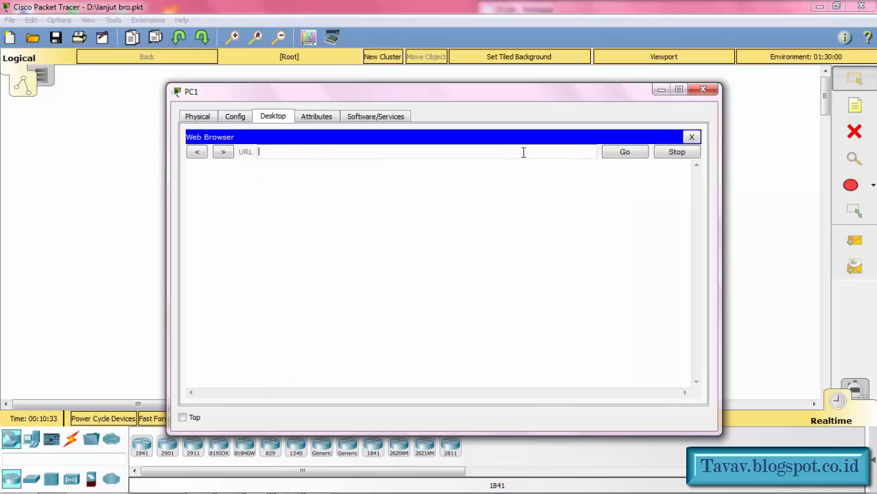
key(ctrl+v)
key(Left)
key(Left)
key(Left)
key(Left)
key(Left)
text(s)
key(Return)
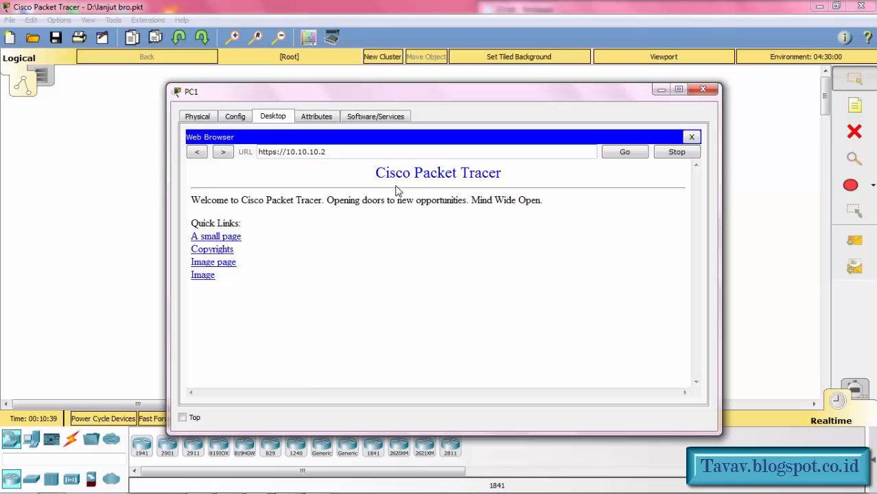
click(702, 91)
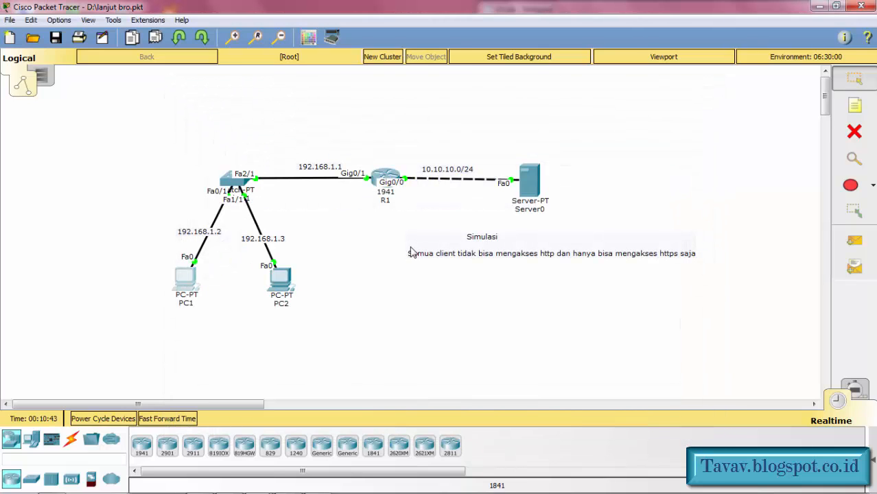
click(280, 291)
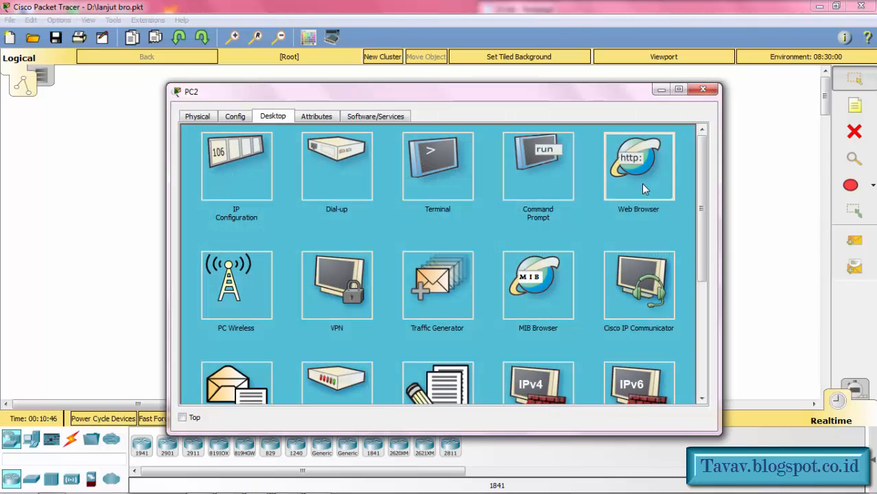
click(612, 162)
click(348, 148)
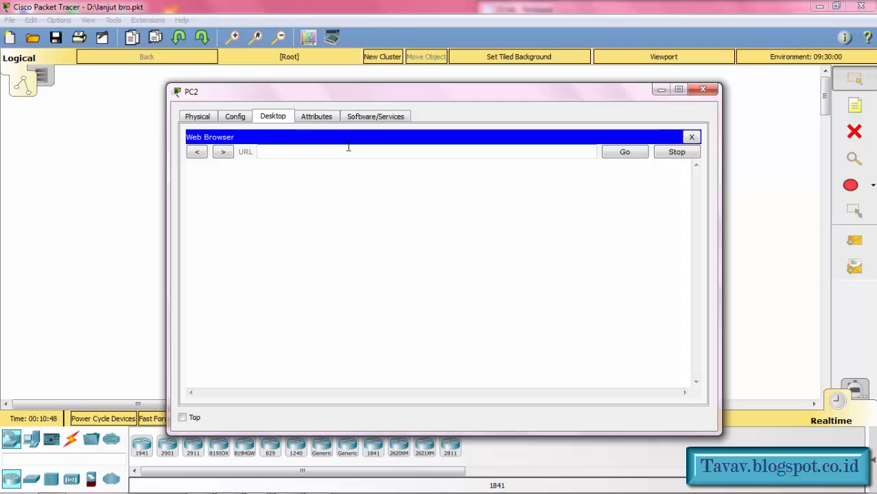
key(ctrl+v)
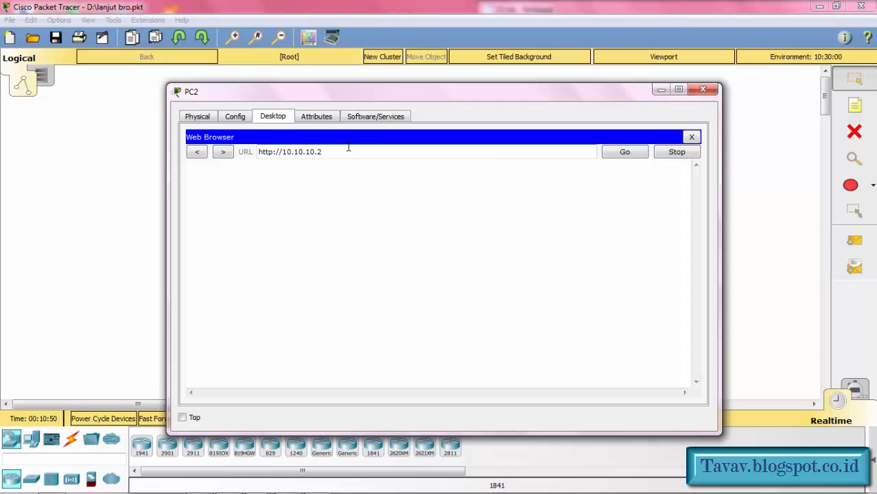
key(Return)
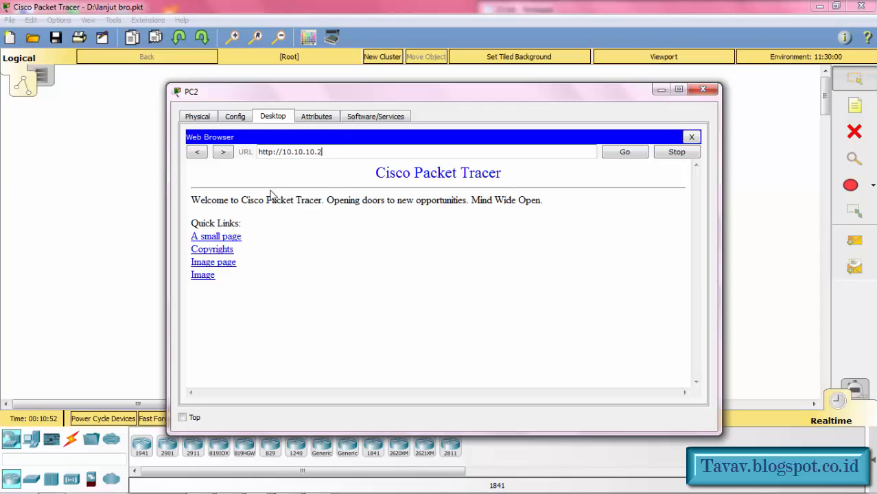
click(692, 137)
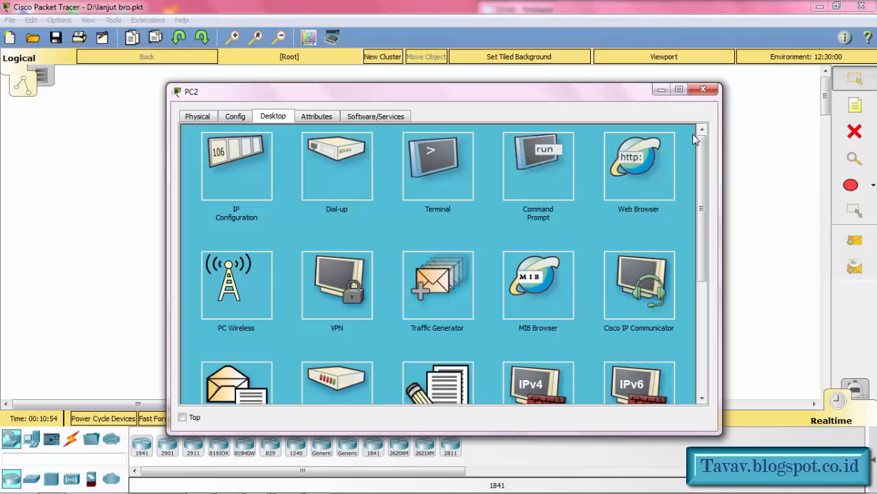
click(649, 156)
click(472, 152)
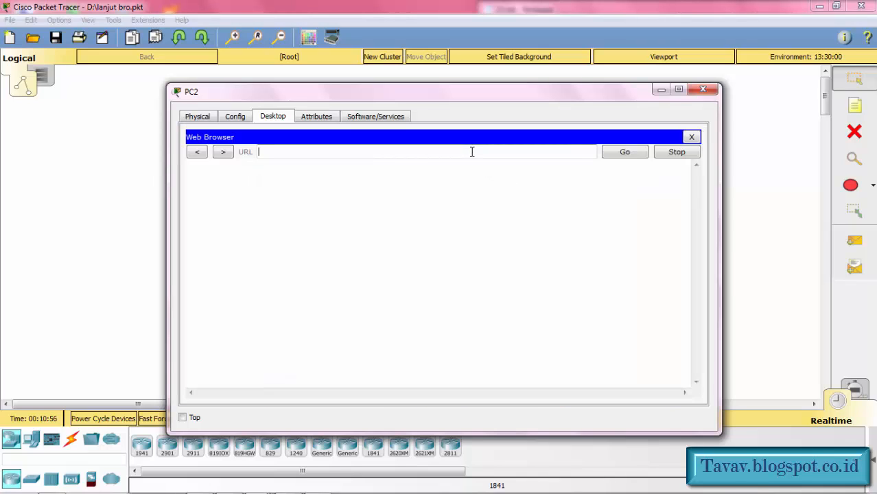
key(ctrl+v)
key(Left)
key(Left)
key(Left)
text(s)
key(Return)
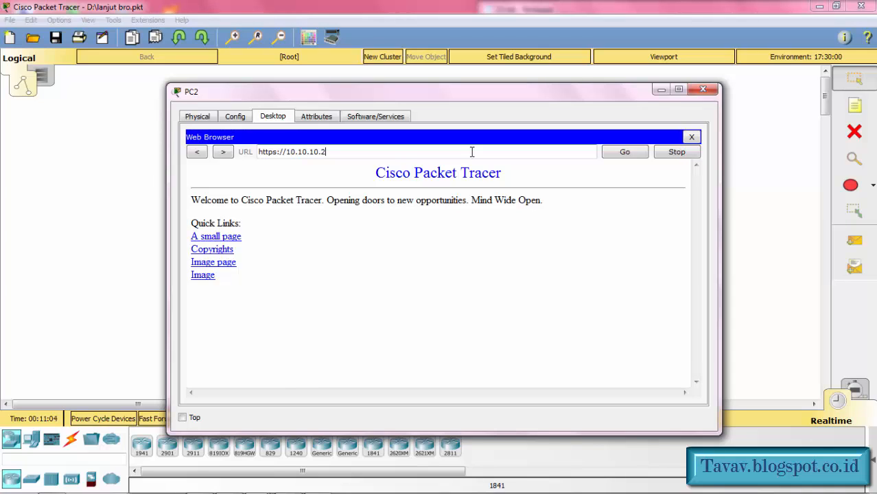
click(701, 92)
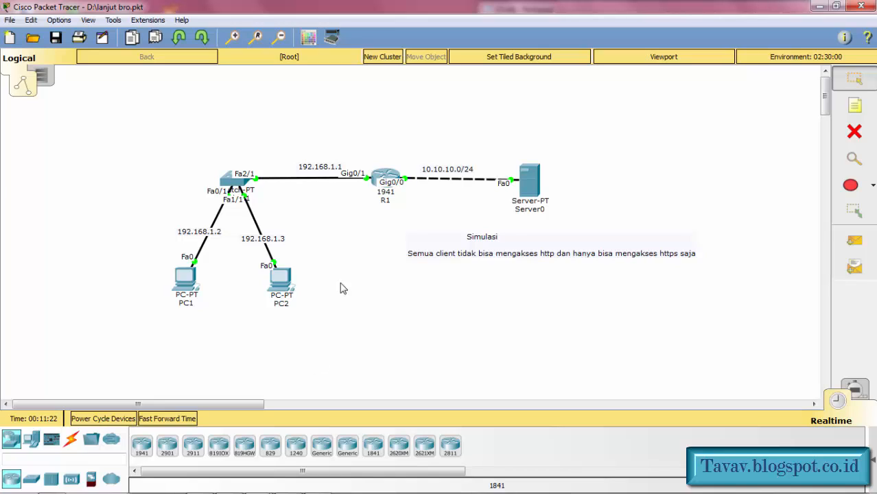
Step: On R1, create access list 123 permitting TCP from any source to host 10.10.10.2 on port 443
click(381, 177)
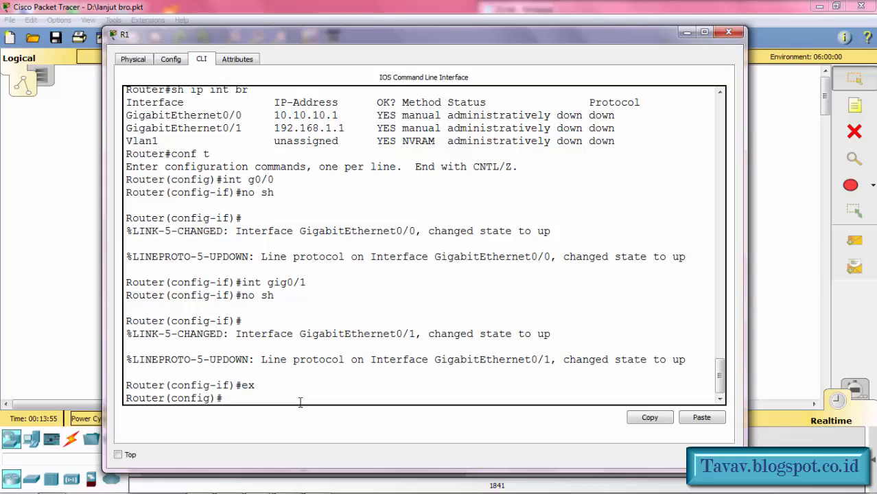
text(acc)
key(Tab)
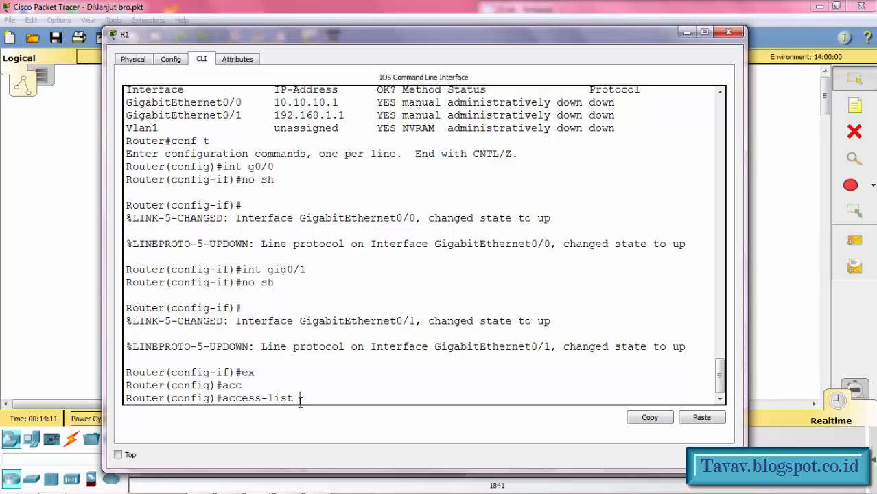
text(123)
text(permit tcp)
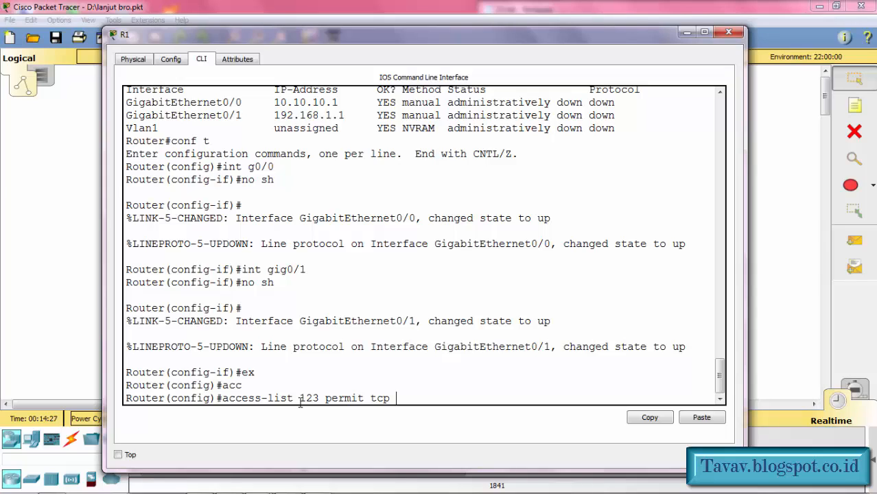
text( any host)
text(10.10.)
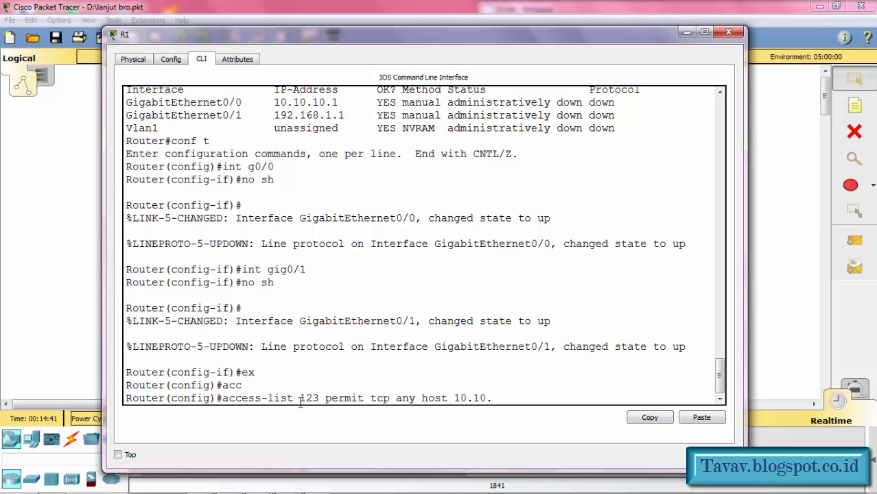
text(10.2)
drag(405, 46, 400, 25)
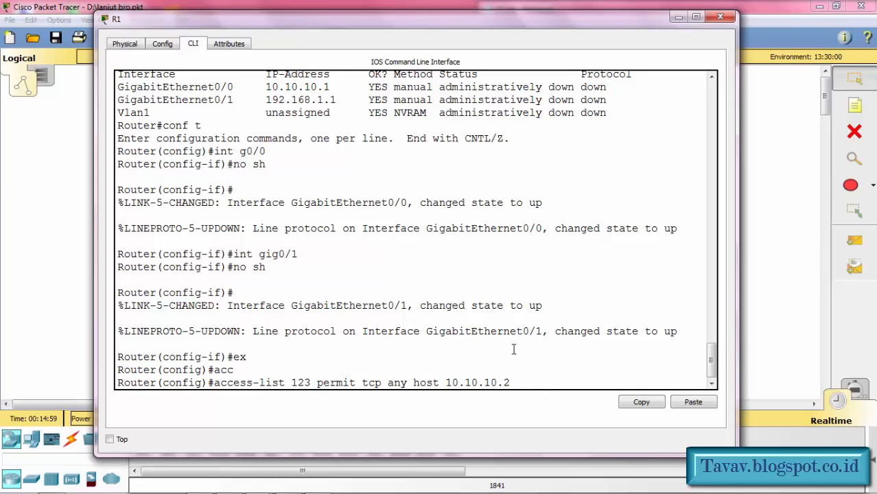
text(eq 443)
key(Return)
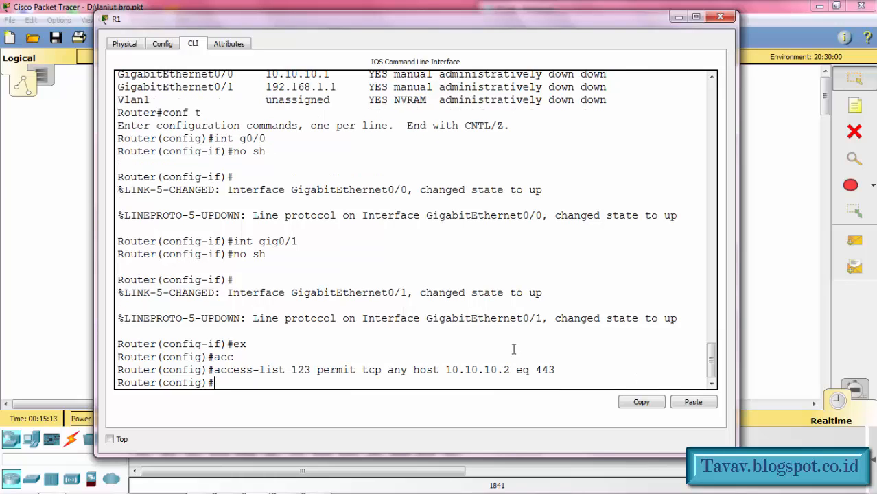
Step: Check R1's server-facing port in the topology and apply access group 123 outbound on interface g0/0
drag(484, 26, 493, 295)
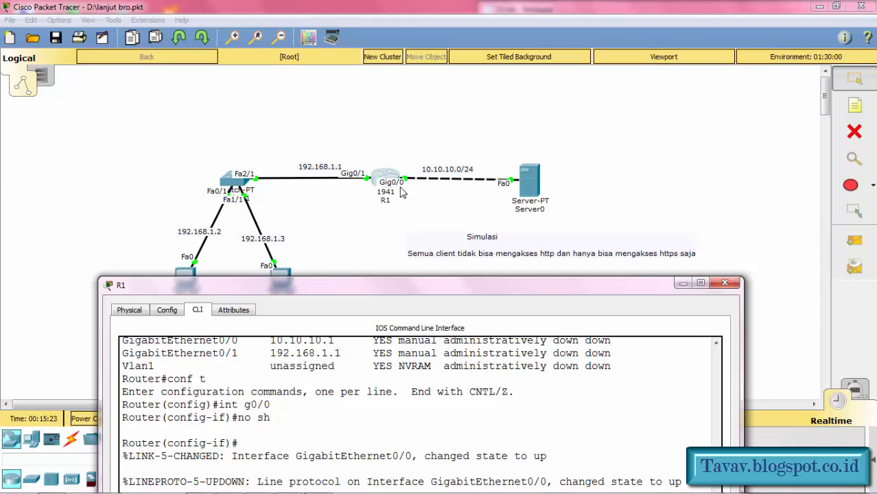
drag(417, 287, 426, 25)
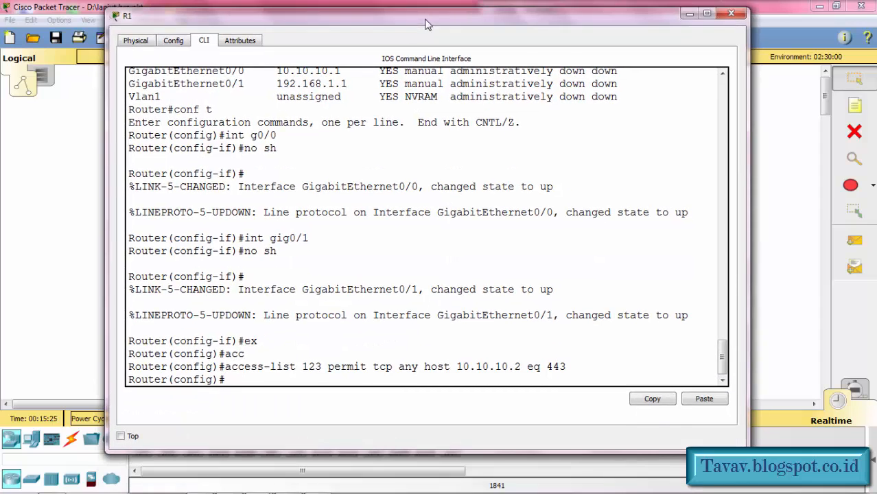
text(int g0/0)
key(Return)
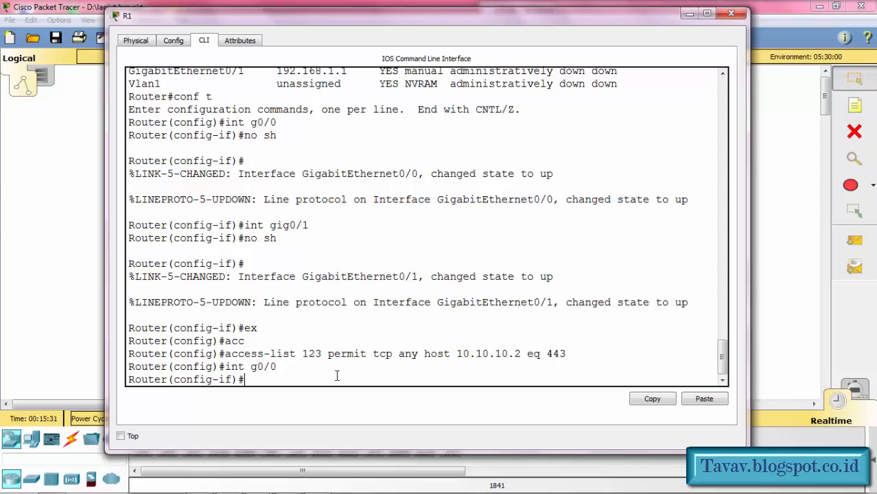
text(ip acc)
key(Tab)
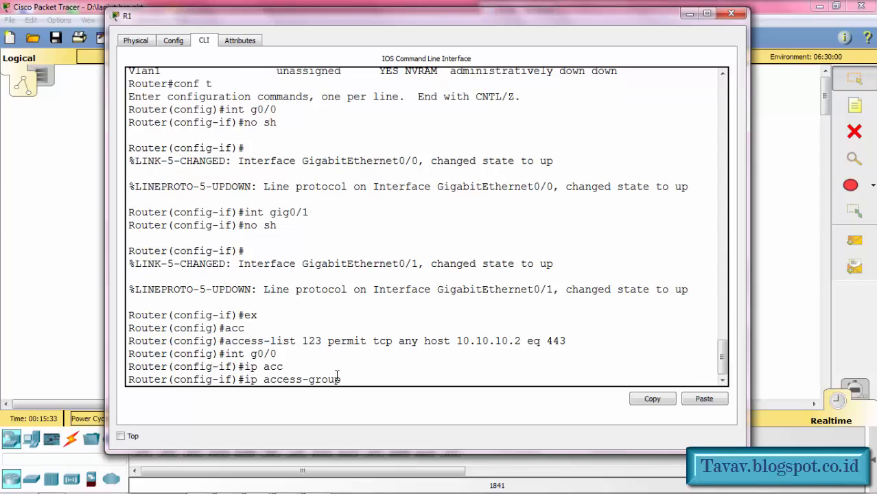
double_click(315, 340)
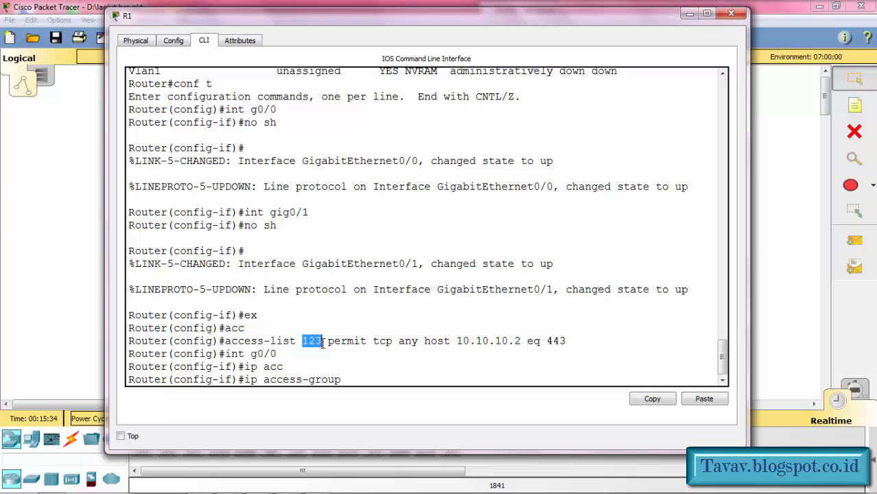
click(362, 379)
text(123 out)
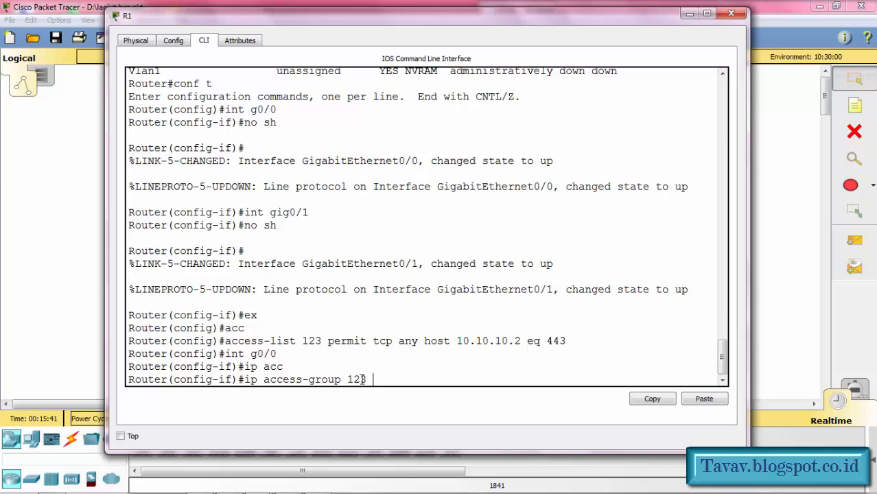
key(Return)
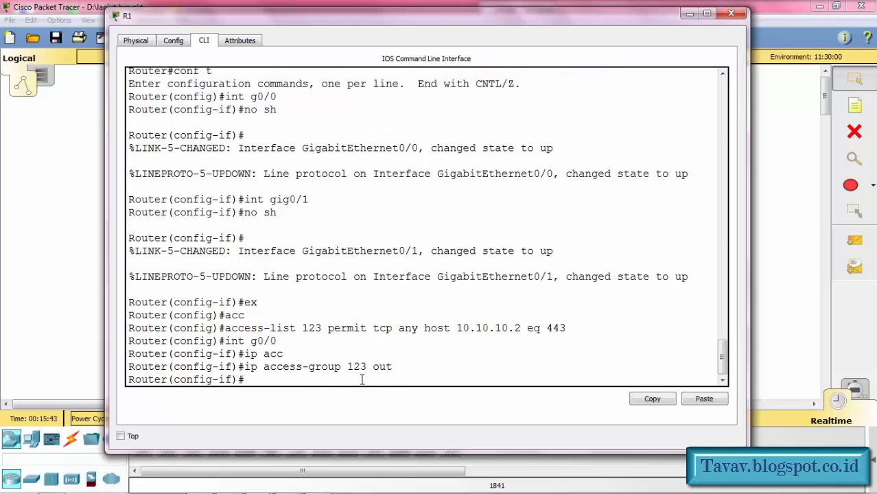
Step: Leave R1's interface configuration, run do sh access-list to review list 123 and its permit rule, and minimize the router window
text(ex)
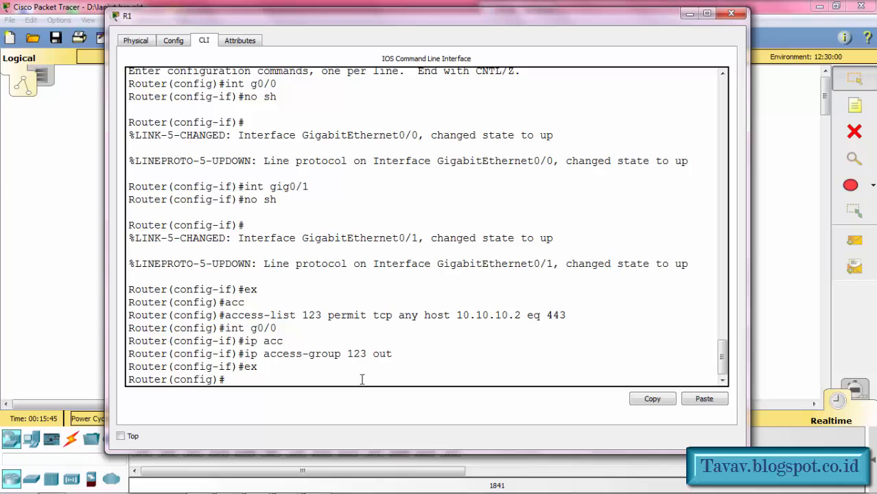
text(sh access-)
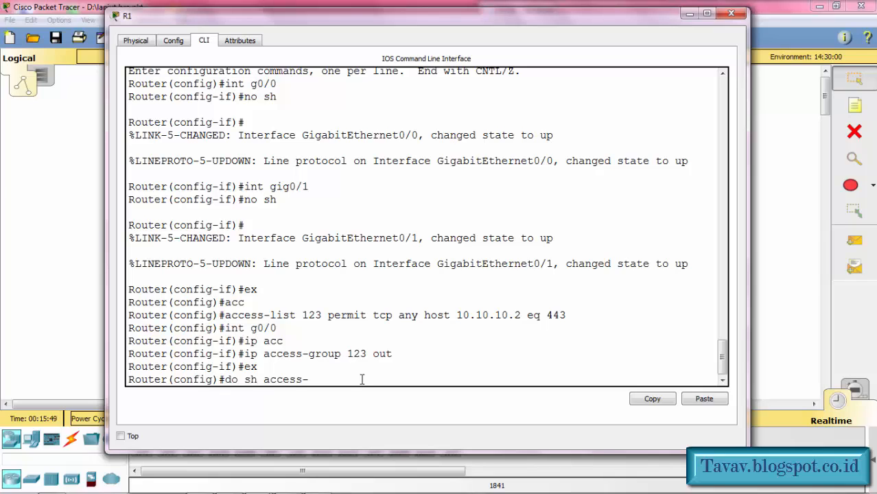
text(list)
key(Return)
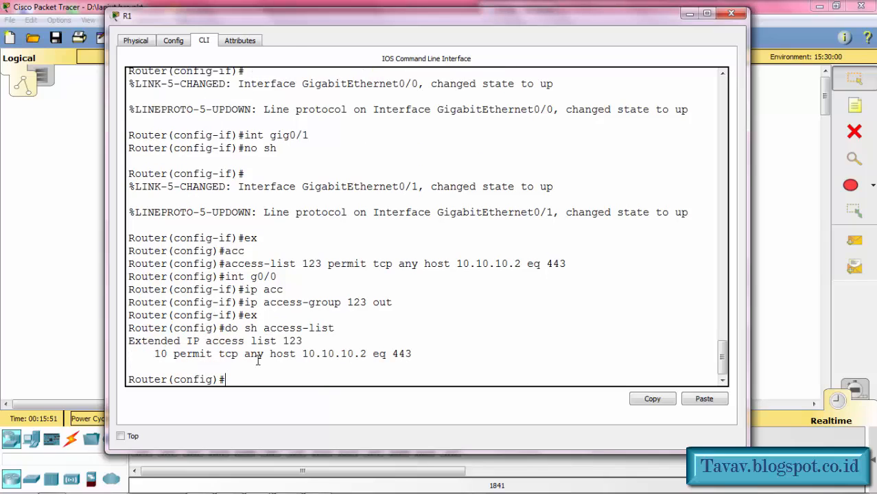
drag(128, 341, 199, 341)
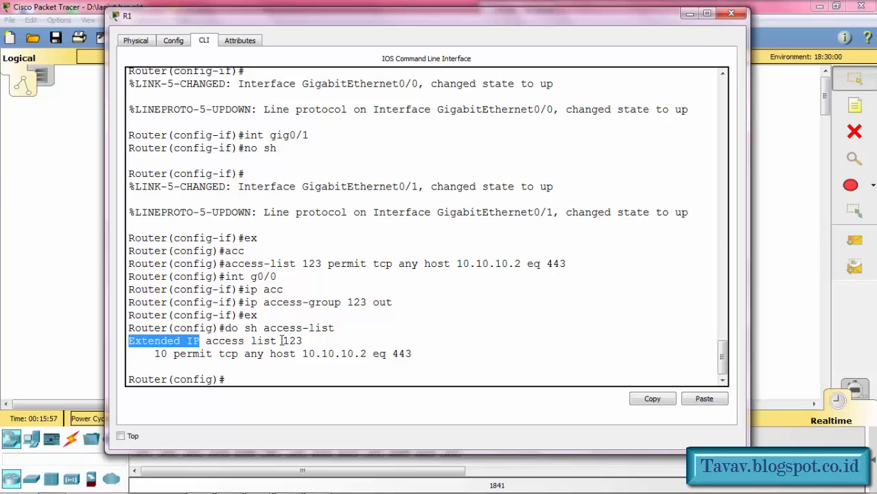
drag(282, 341, 307, 339)
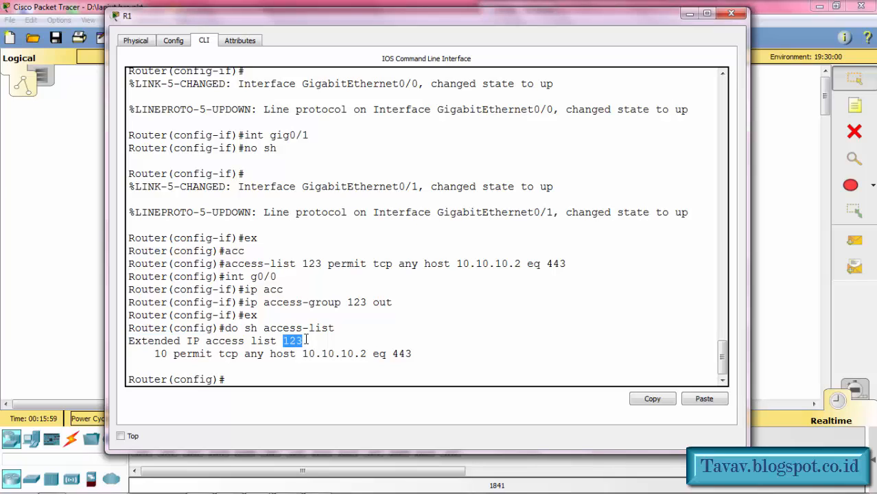
drag(428, 353, 153, 358)
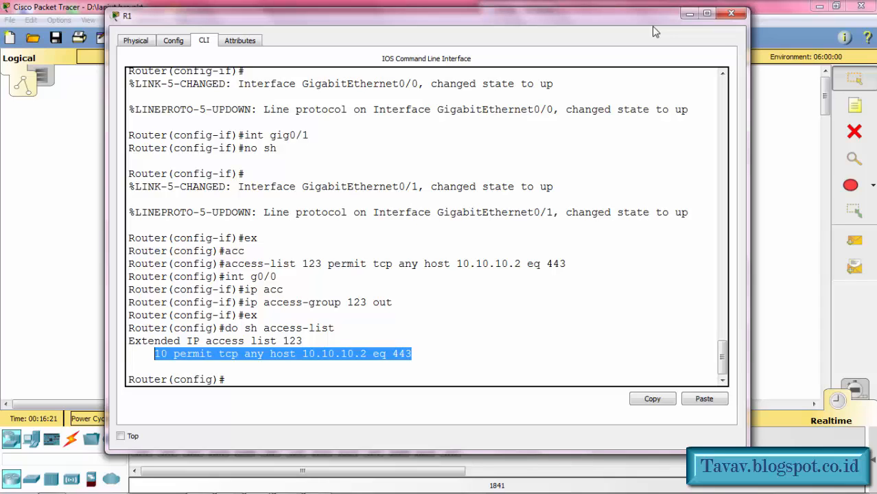
click(689, 16)
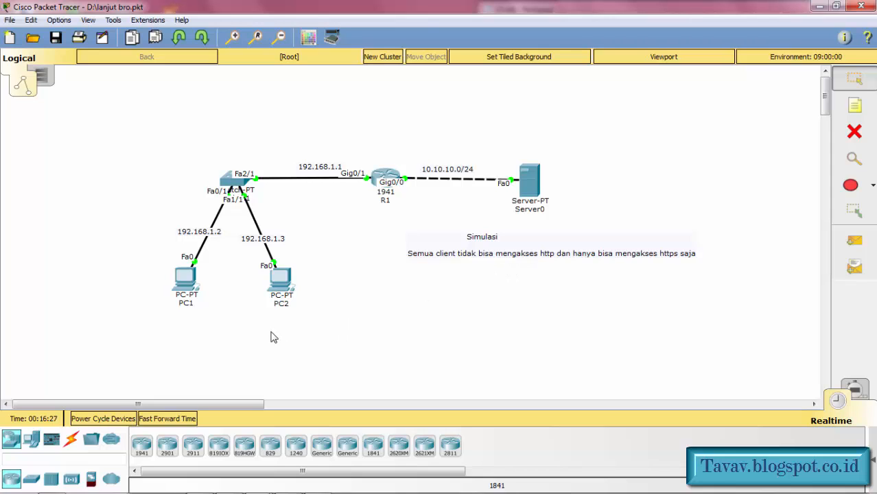
click(186, 281)
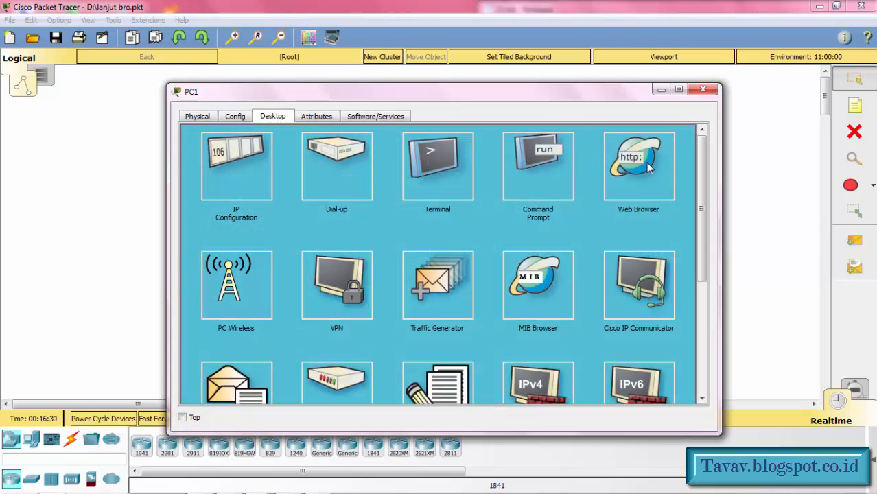
click(638, 165)
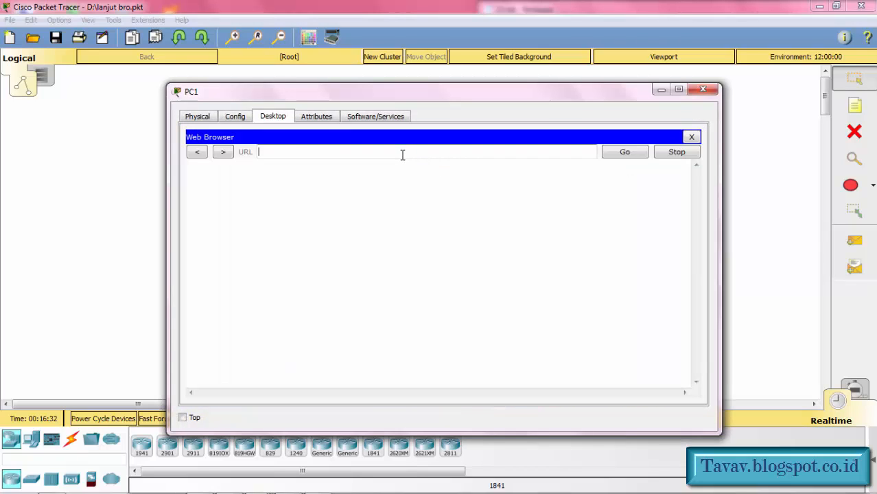
text(http://10.10.10.2)
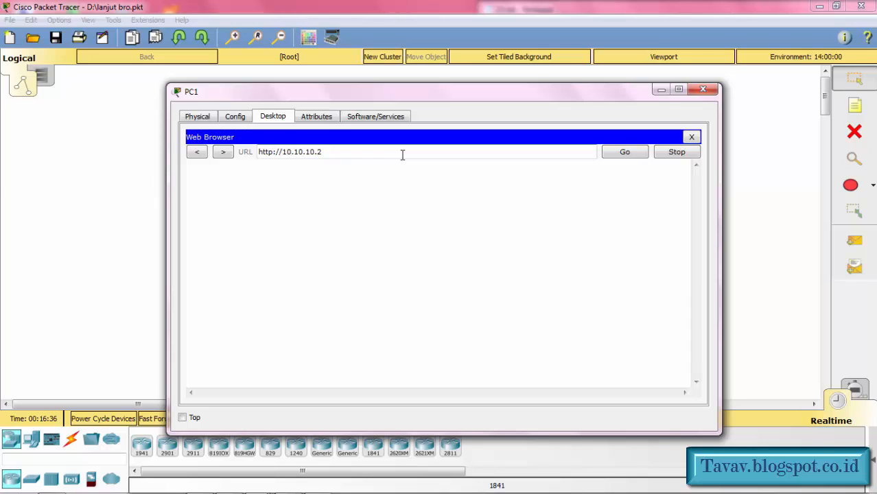
text(s)
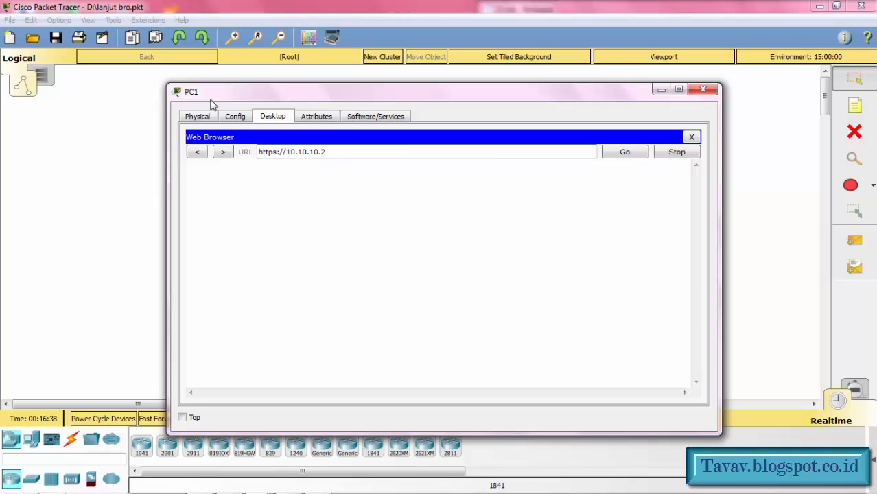
key(Return)
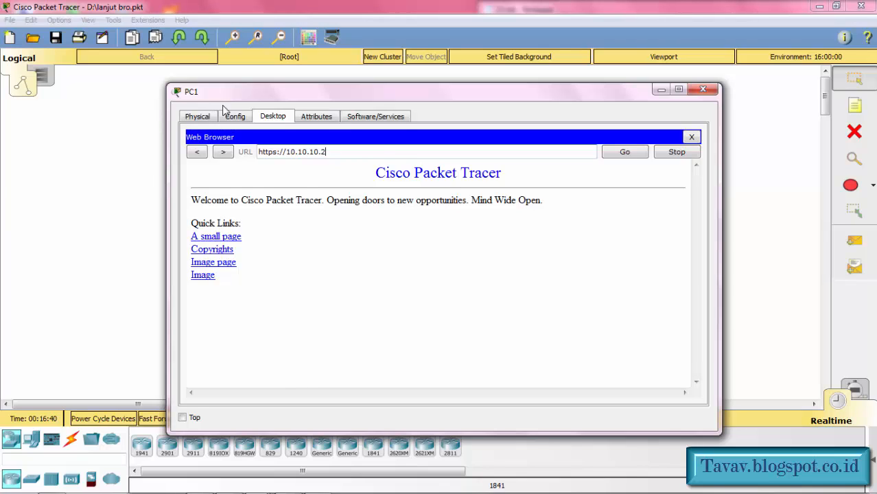
click(691, 139)
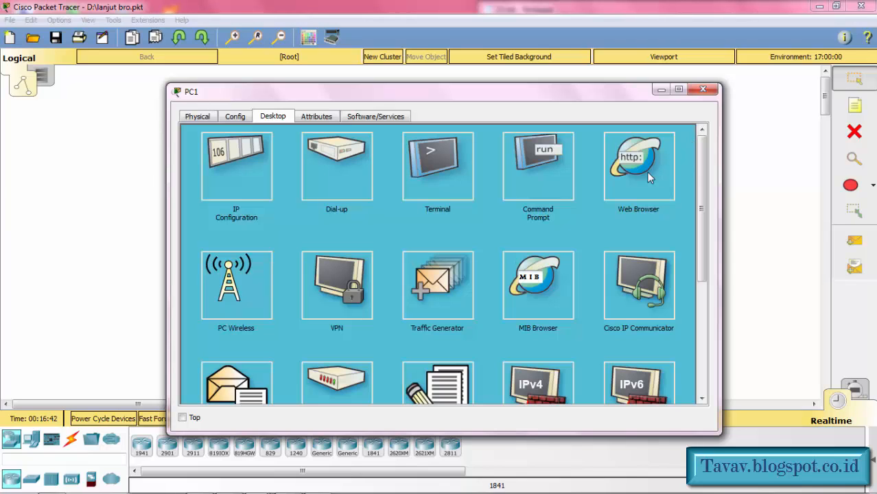
click(647, 172)
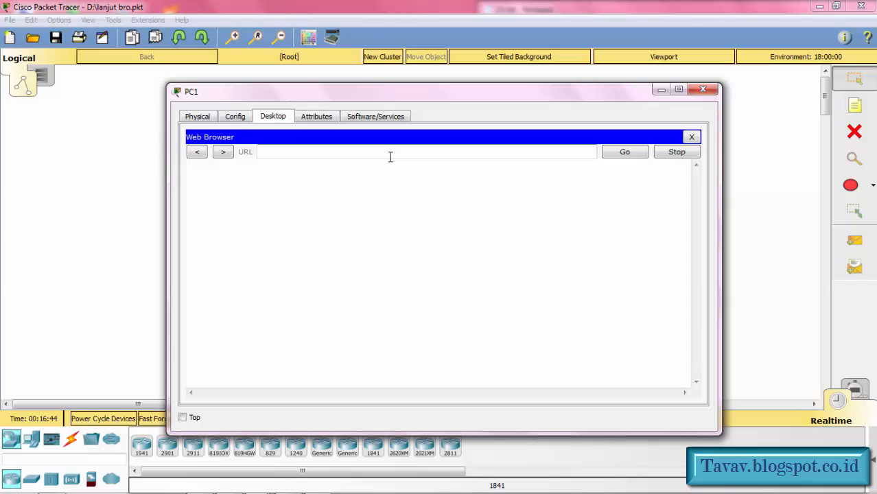
text(http://10.10.10.2)
key(Return)
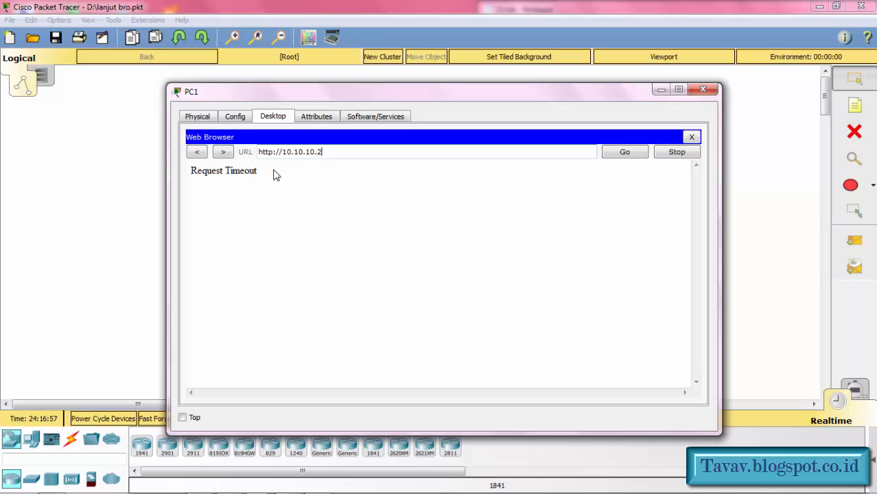
drag(275, 172, 183, 178)
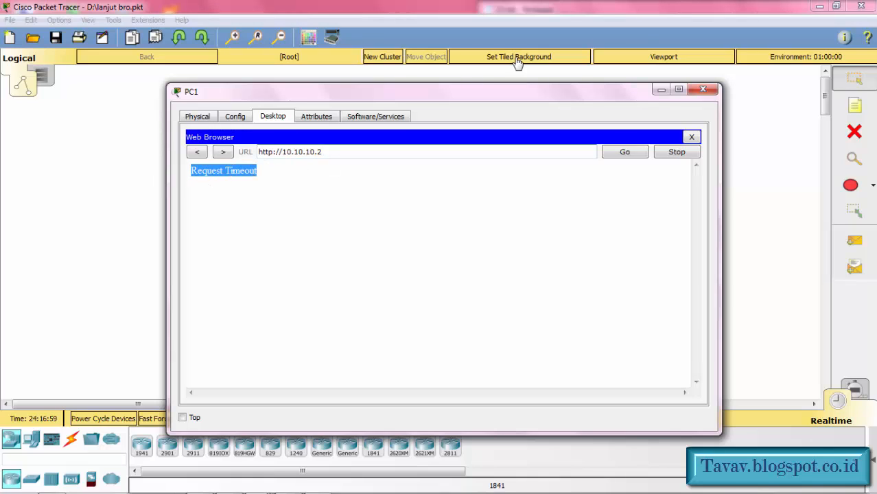
click(702, 89)
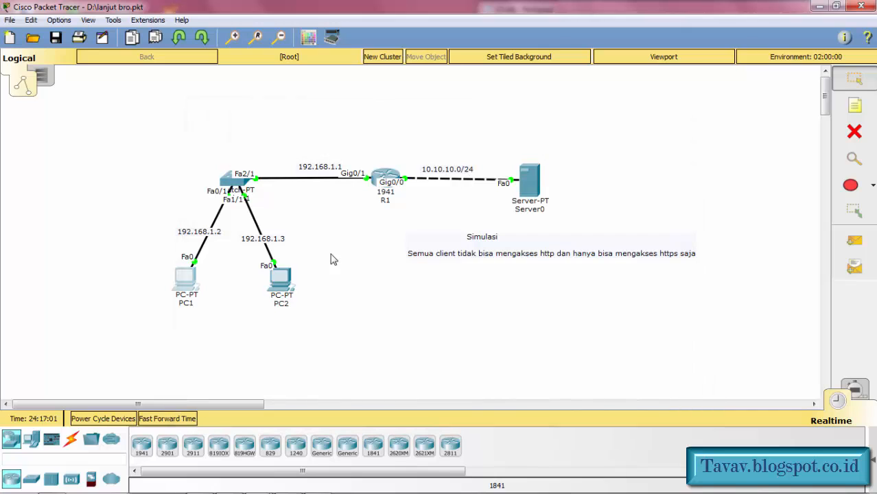
click(286, 285)
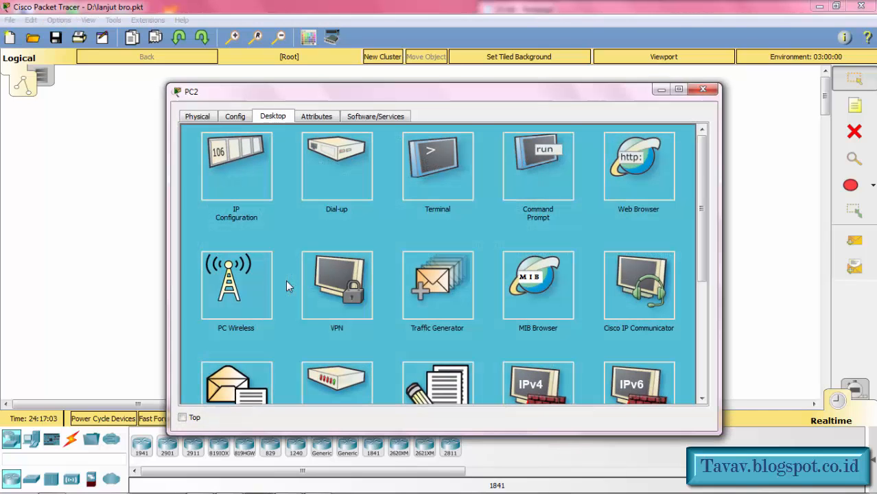
click(638, 165)
click(440, 153)
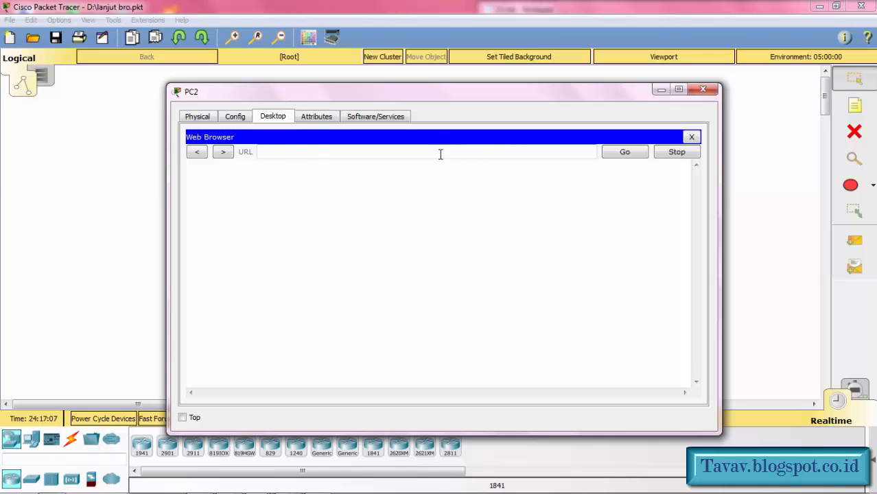
text(http://10.10.10.2)
text(s)
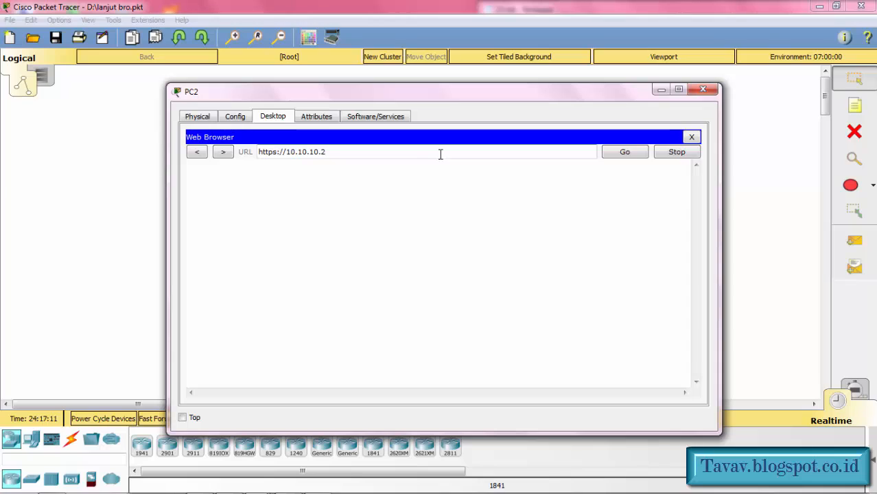
key(Return)
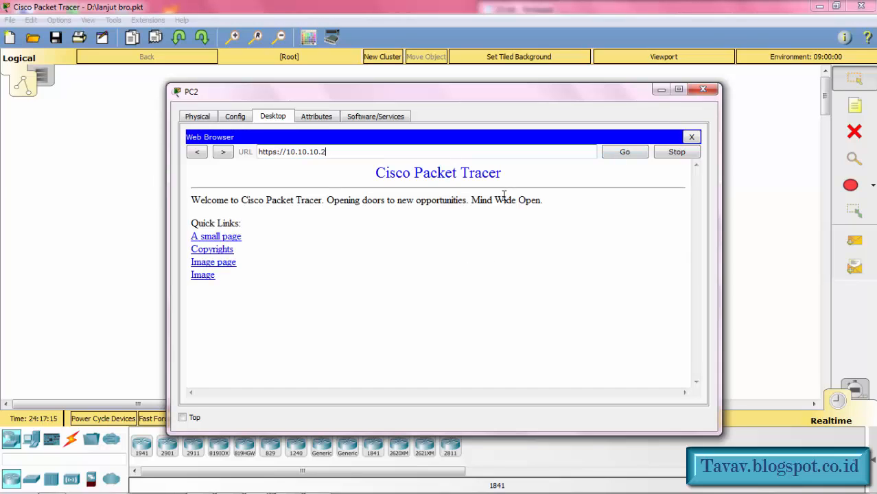
click(691, 137)
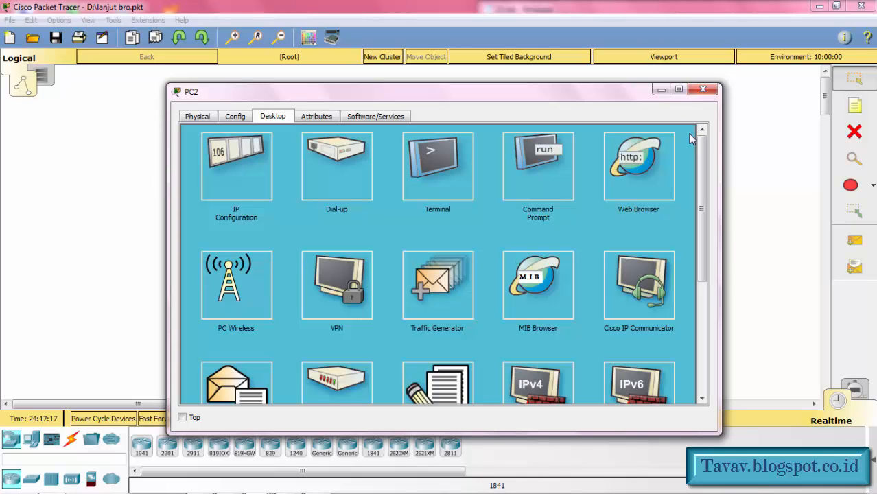
click(637, 189)
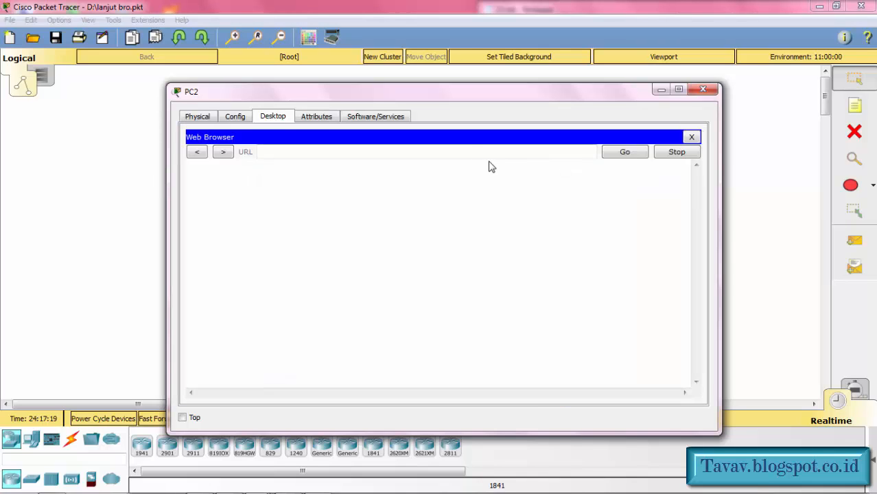
click(466, 149)
text(http://10.10.10.2)
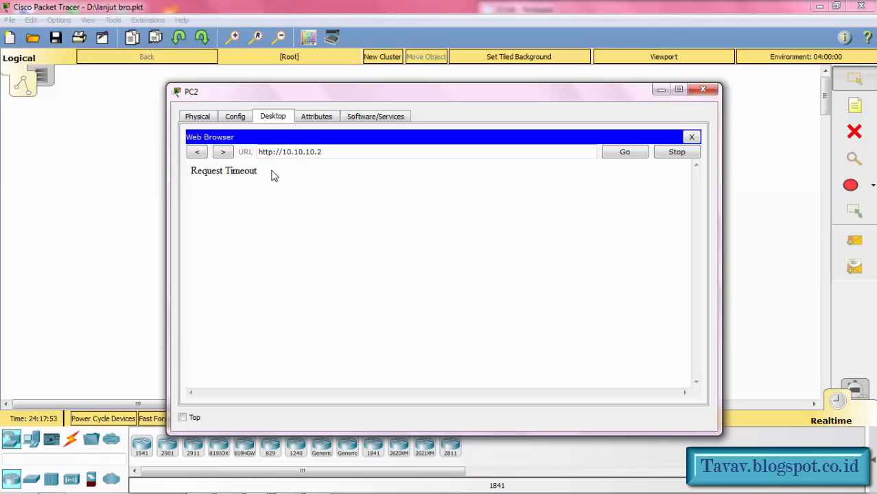
drag(273, 175, 185, 178)
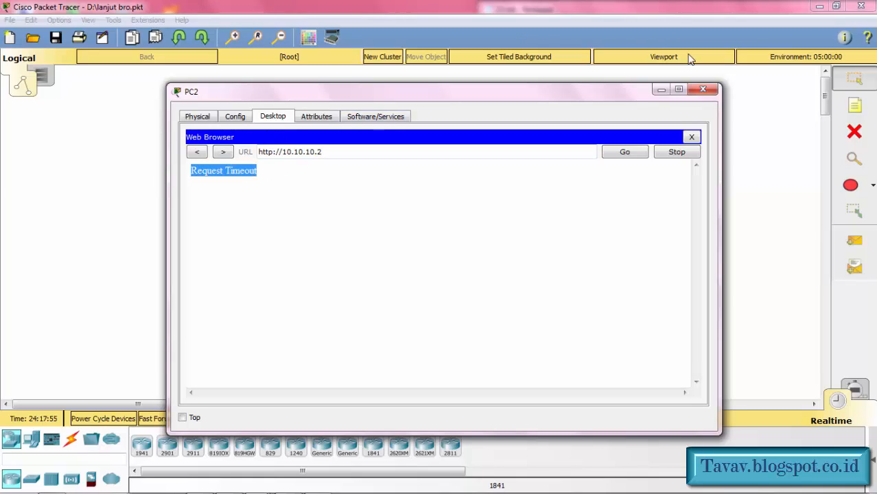
click(703, 90)
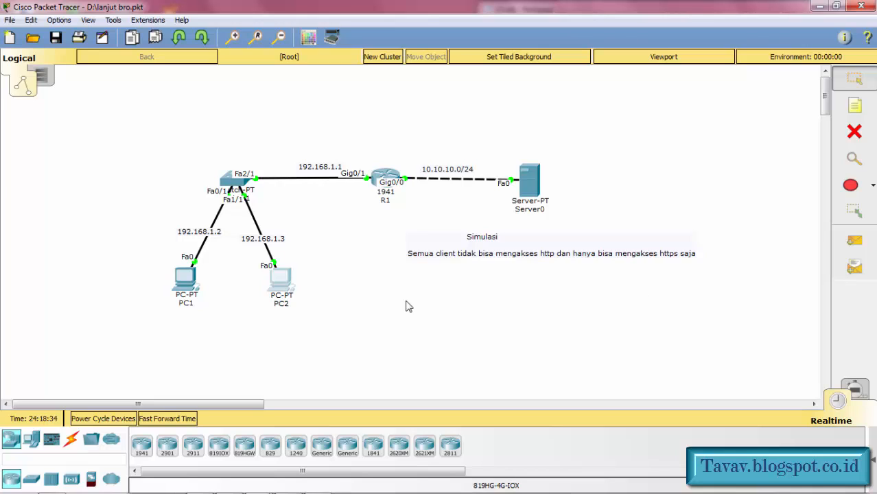
Step: Replace the description under "Simulasi" in the topology note with "PC1 dapat mengakses http dan https,"
double_click(534, 260)
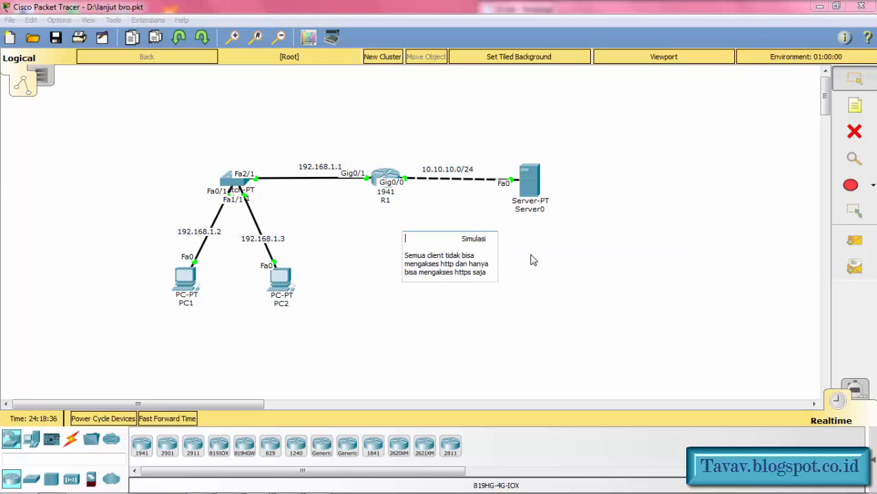
drag(486, 274, 403, 254)
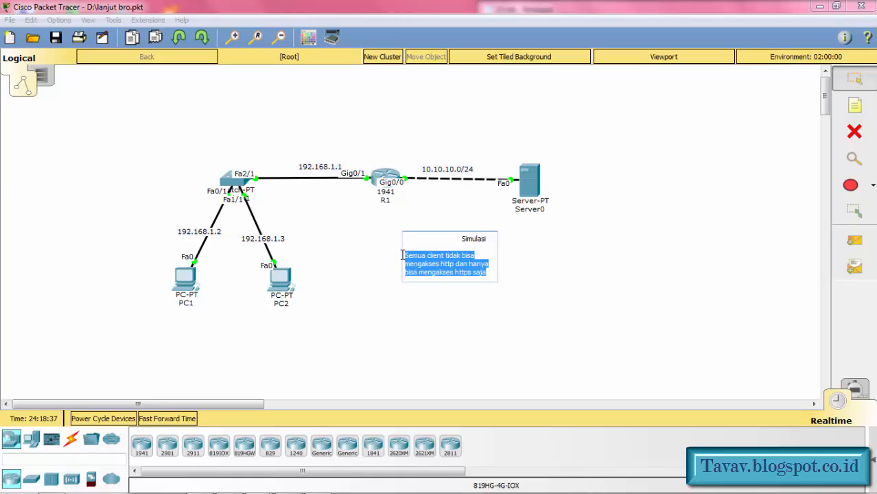
text(PC1)
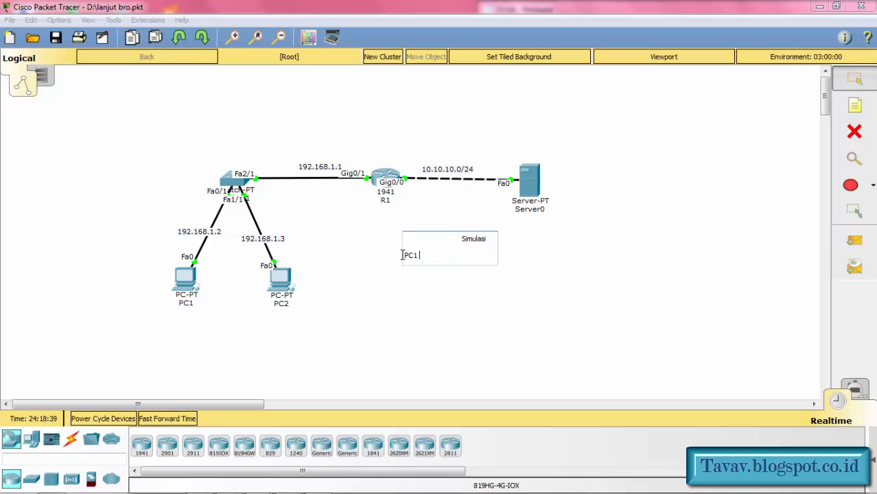
text( dapat mengakses http dan)
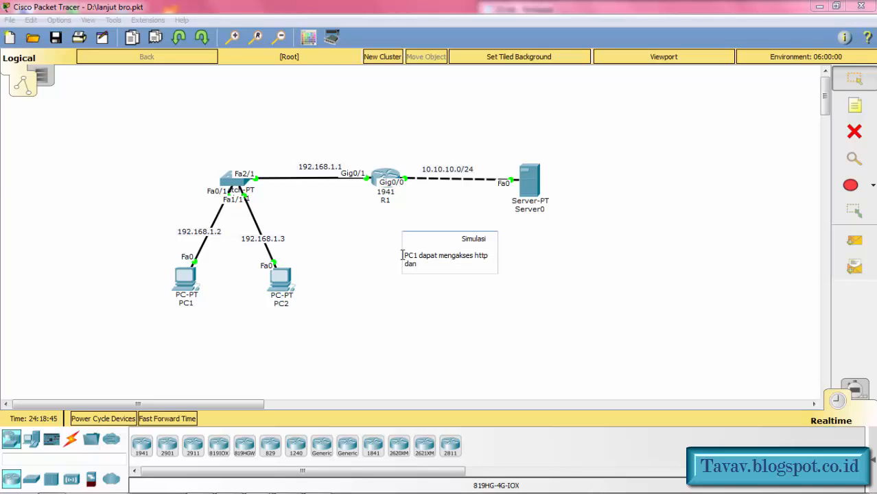
text( https,)
Step: Add a second description line to the Simulasi note reading "sedangkan PC2 hanya bisa mengakses https saja" and finish editing
key(Return)
text(s)
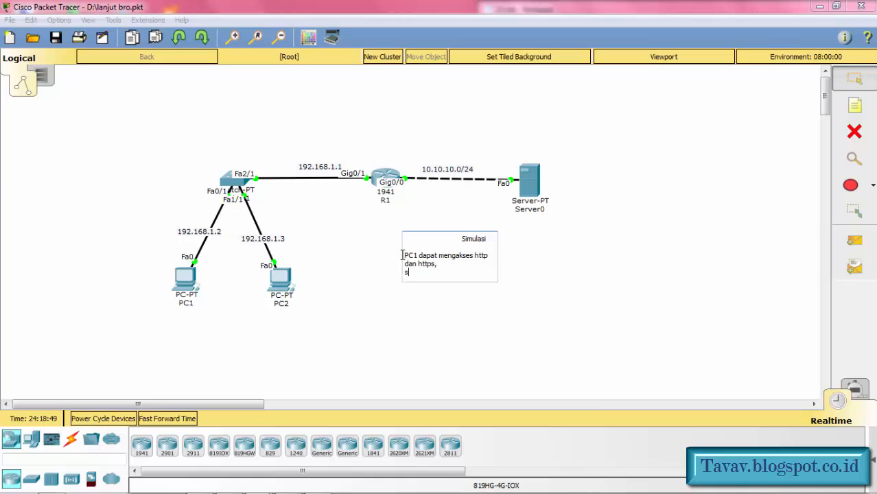
text(edangkan )
text(PC2 hanya bisa m)
text(ne)
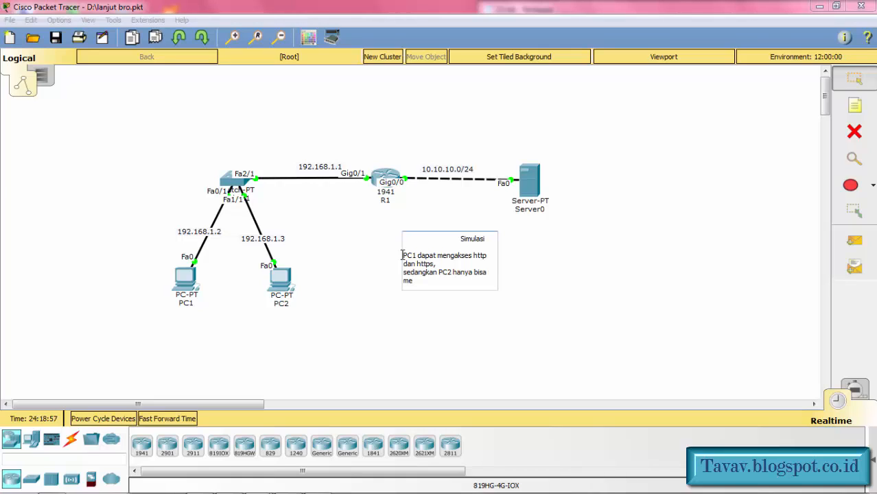
text(ngakses http saja)
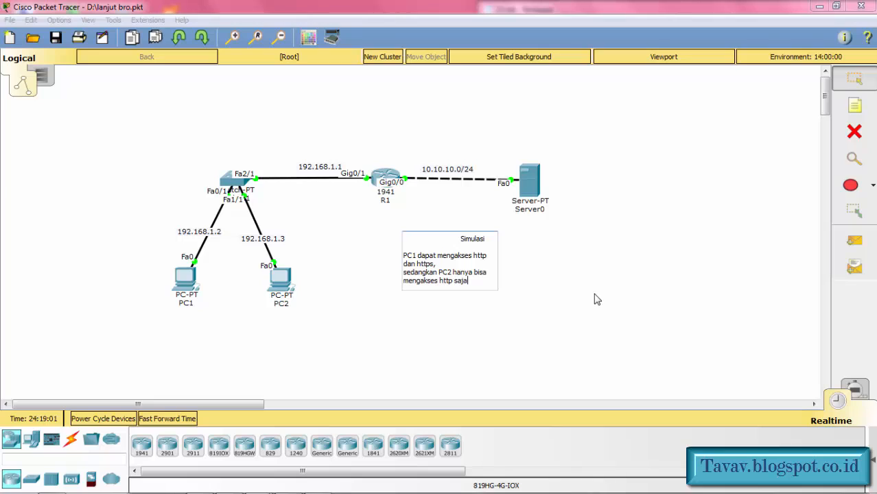
click(452, 281)
text(s)
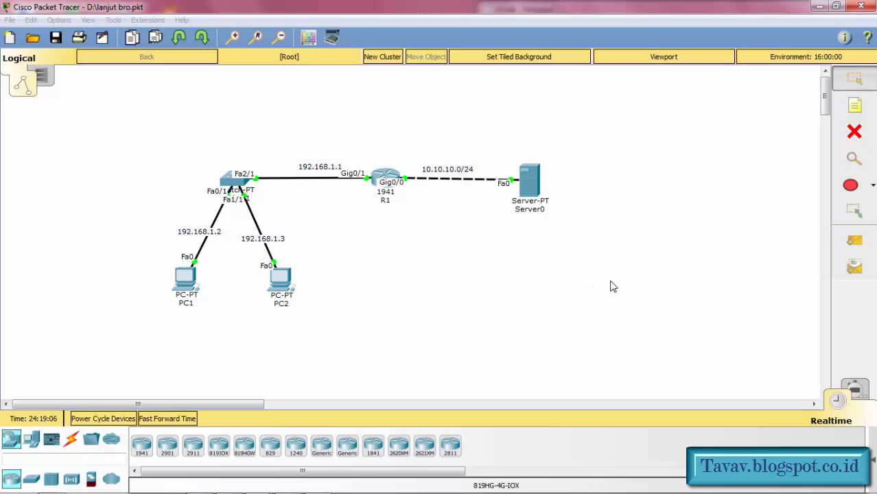
click(613, 287)
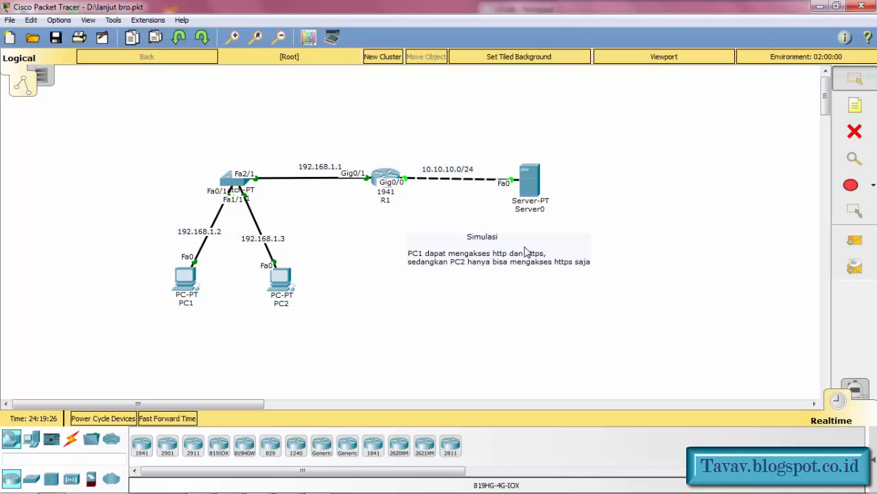
Step: Open R1's command line, leave configuration mode, reload the router and answer no to the initial configuration dialog
click(385, 179)
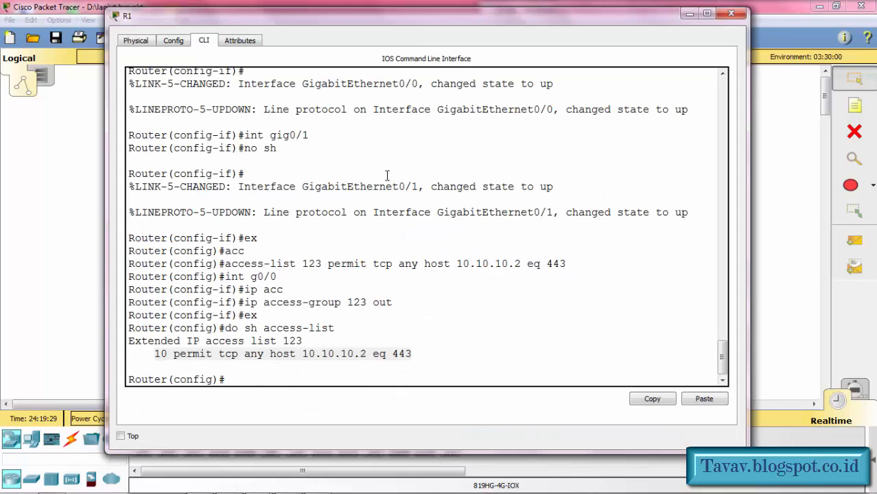
click(420, 376)
text(ex)
key(Return)
key(Return)
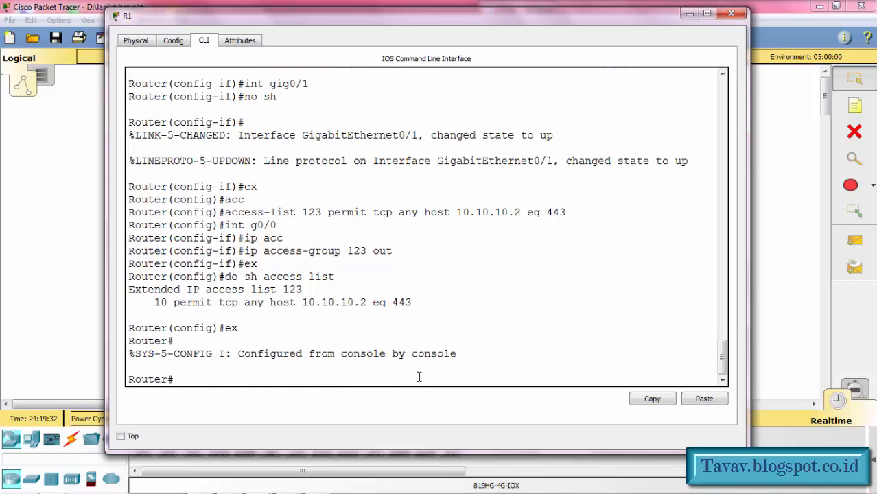
text(reload)
key(Return)
key(Return)
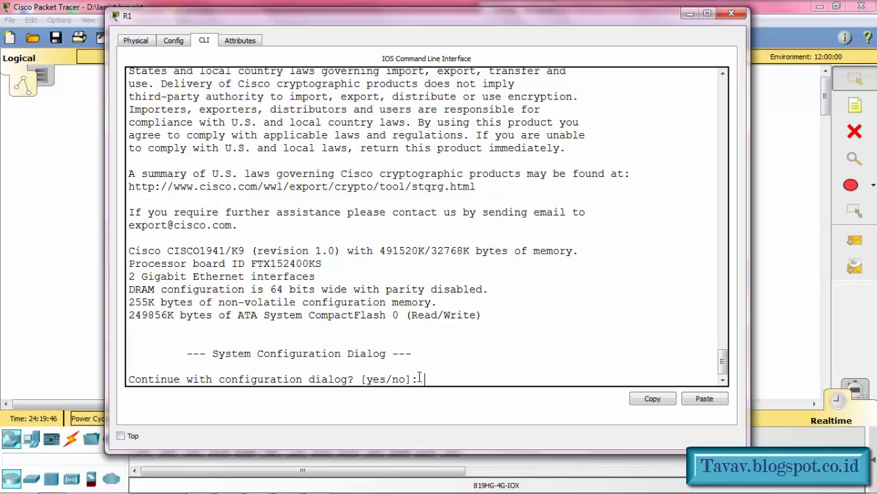
text(no)
key(Return)
key(Return)
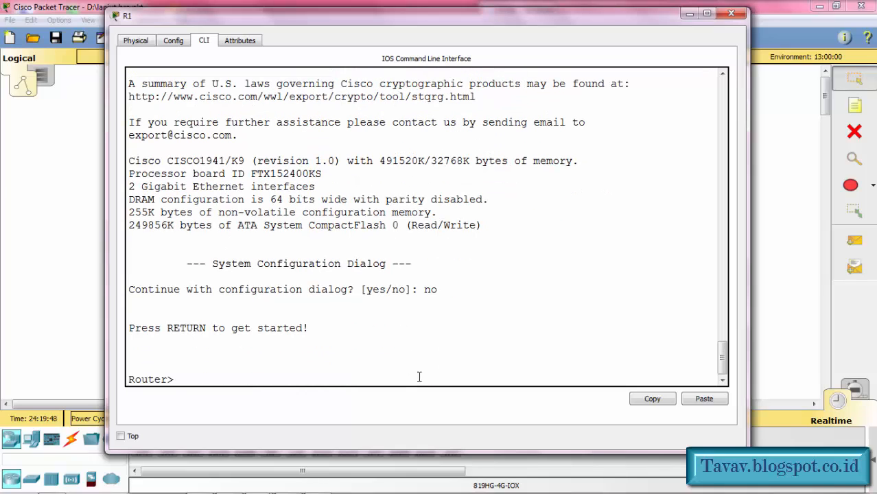
Step: Enter privileged mode on R1 and list the files stored in flash
text(en)
key(Return)
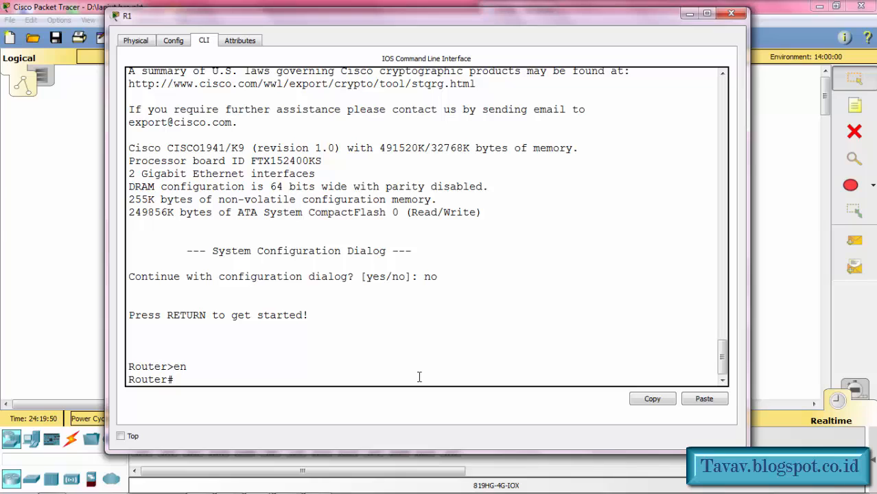
text(dir flas)
key(Return)
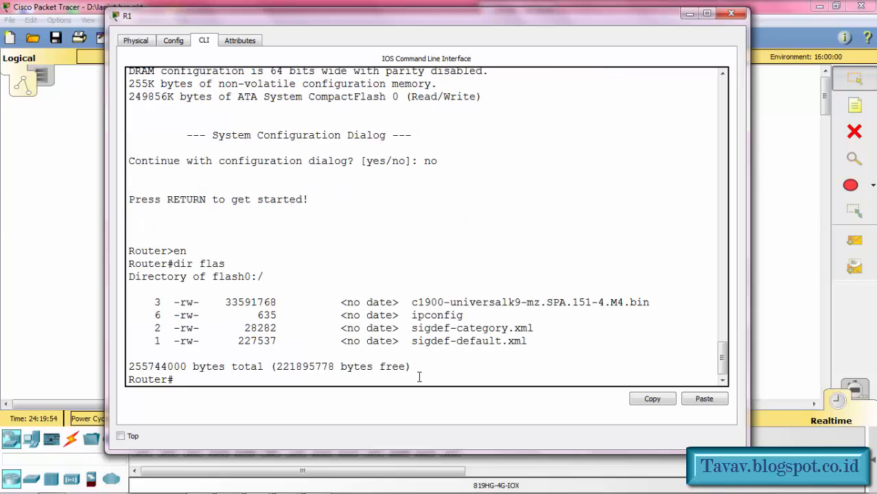
Step: Copy the flash file ipconfig into R1's running-config, accepting the default destination filename
text(copy flash runn)
key(Tab)
key(Return)
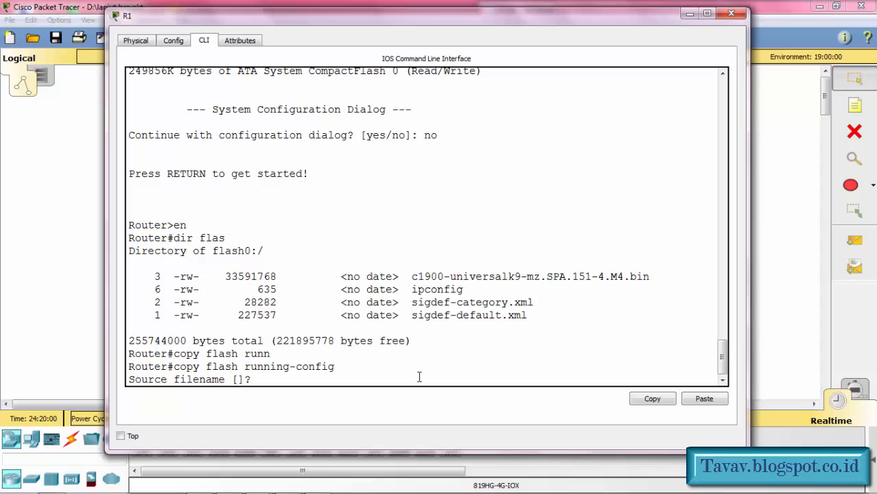
text(ipconfig)
key(Return)
key(Return)
key(Return)
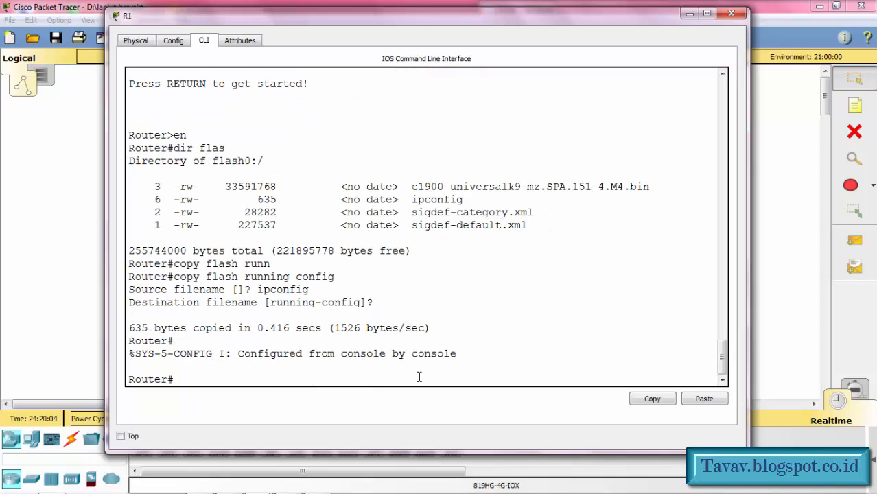
Step: Enter global configuration mode on R1 and enable interface g0/0 with no shutdown
text(conf t)
key(Return)
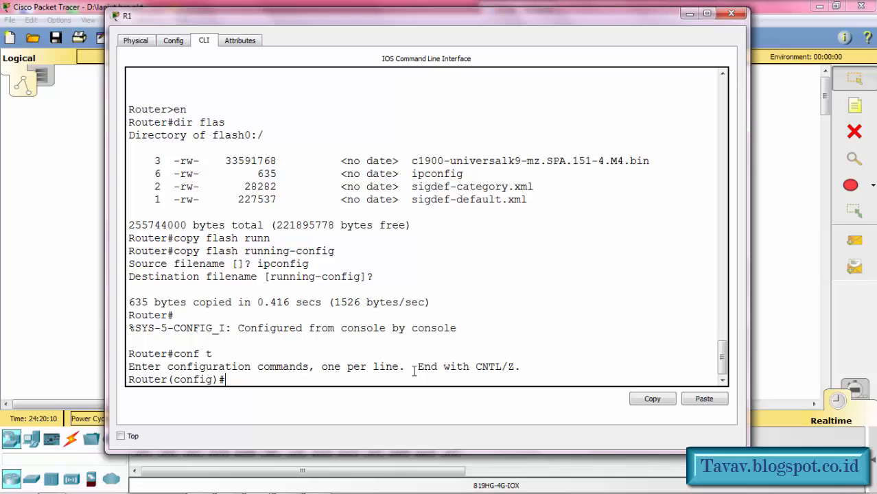
text(int g0/0)
key(Return)
key(Return)
text(no sh)
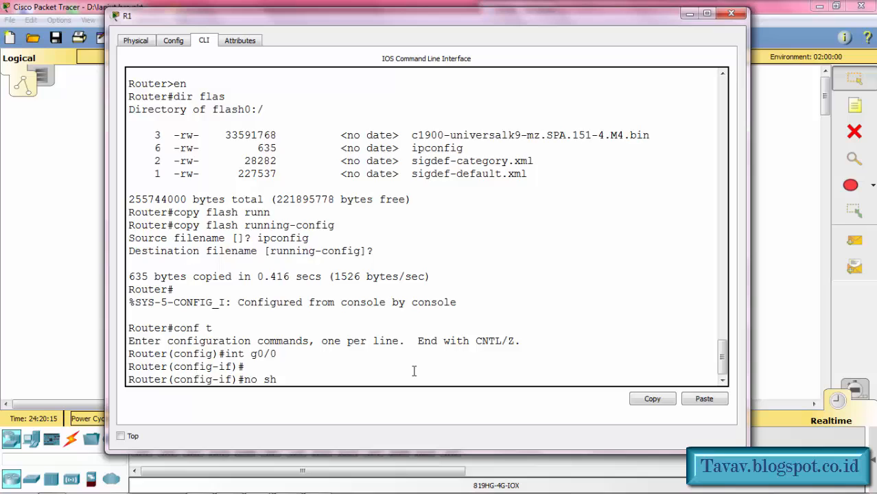
key(Return)
Step: Enable interface g0/1 with no shutdown and return to global configuration mode
text(int )
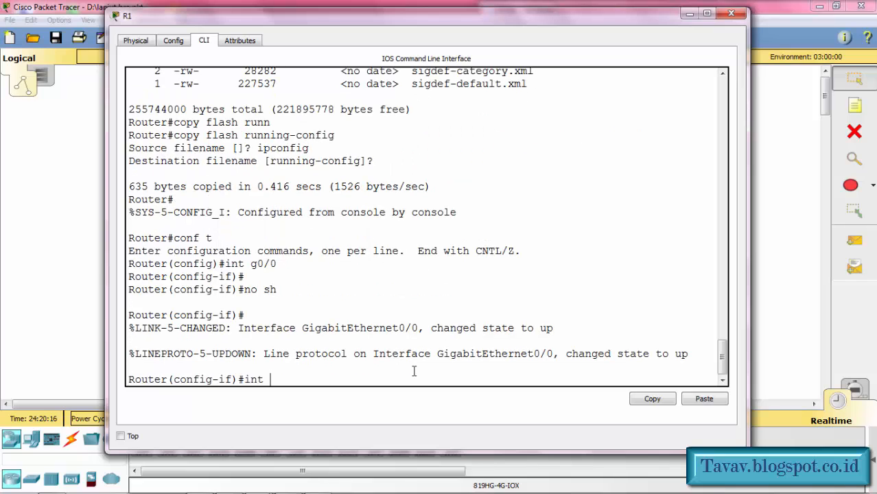
text(g0/1)
key(Return)
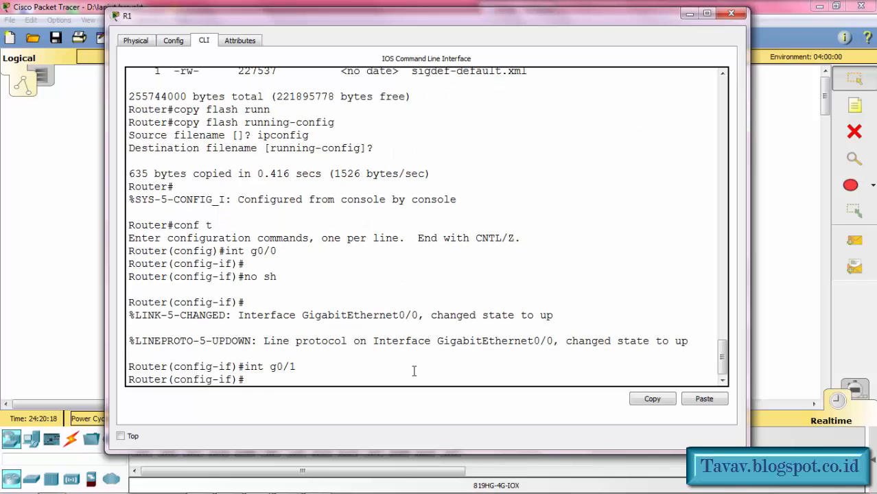
text(no sh)
key(Return)
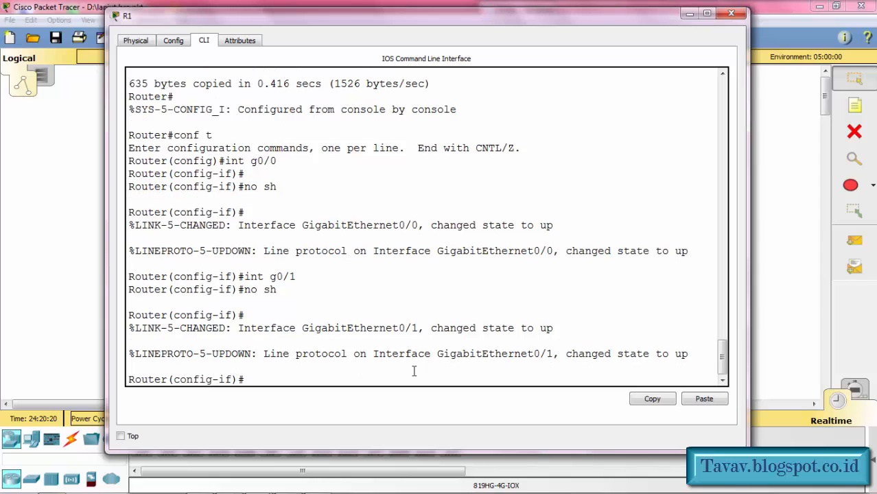
text(ex)
key(Return)
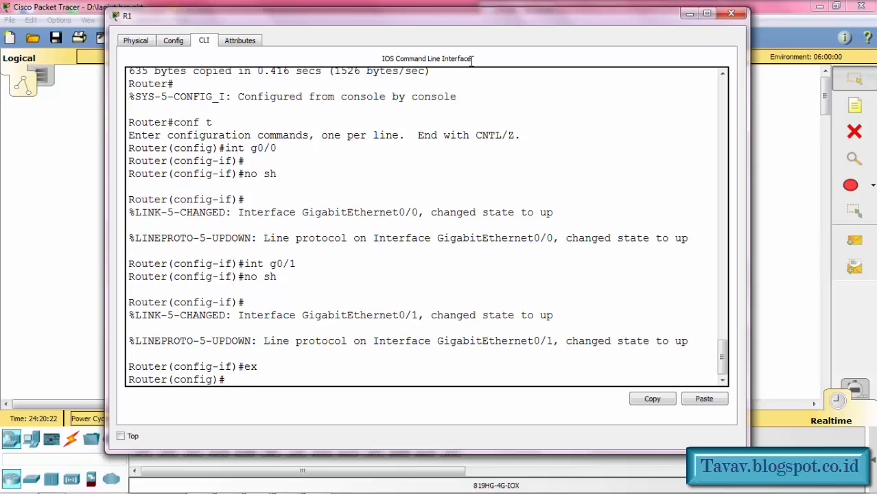
Step: Add an access list 124 entry permitting TCP from host 192.168.1.2 to host 10.10.10.2 on port 80, consulting the topology for addresses
drag(470, 22, 458, 321)
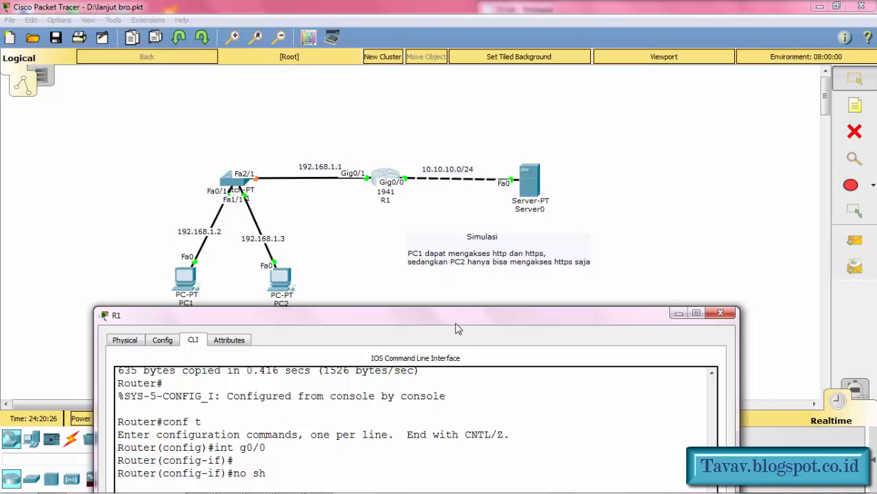
drag(458, 321, 455, 29)
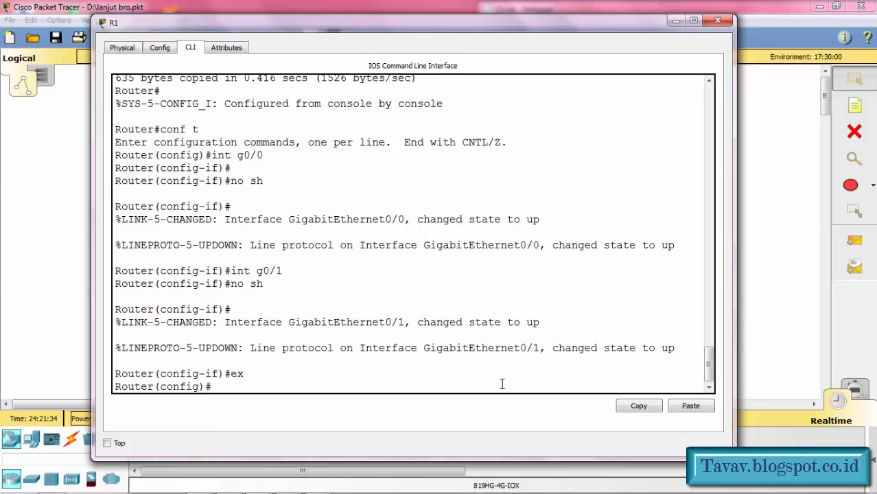
text(acce)
key(Tab)
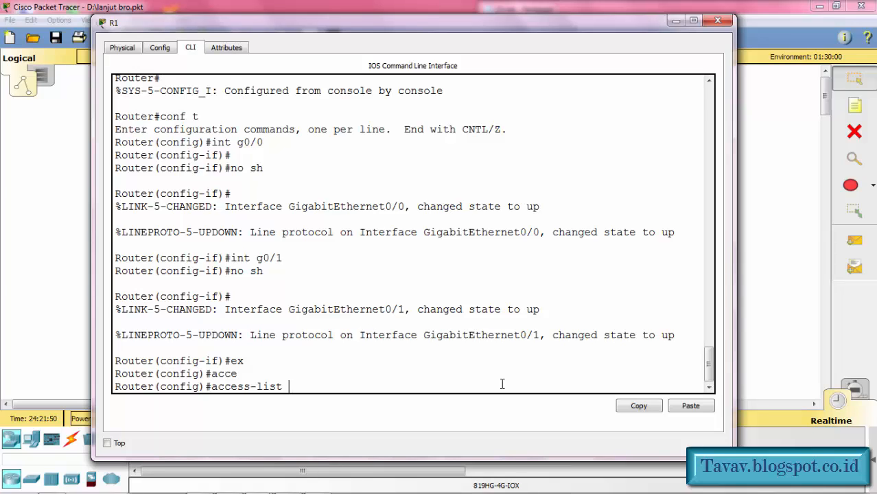
text(124 permit)
drag(354, 28, 414, 324)
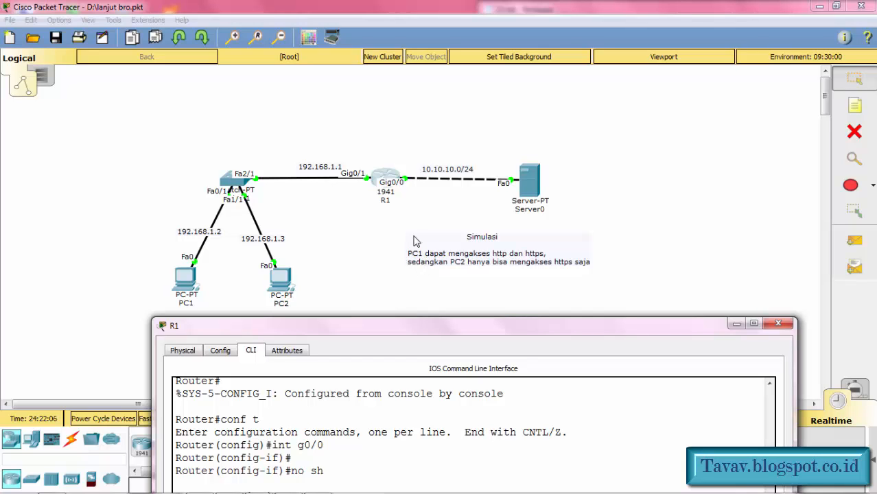
drag(451, 326, 450, 22)
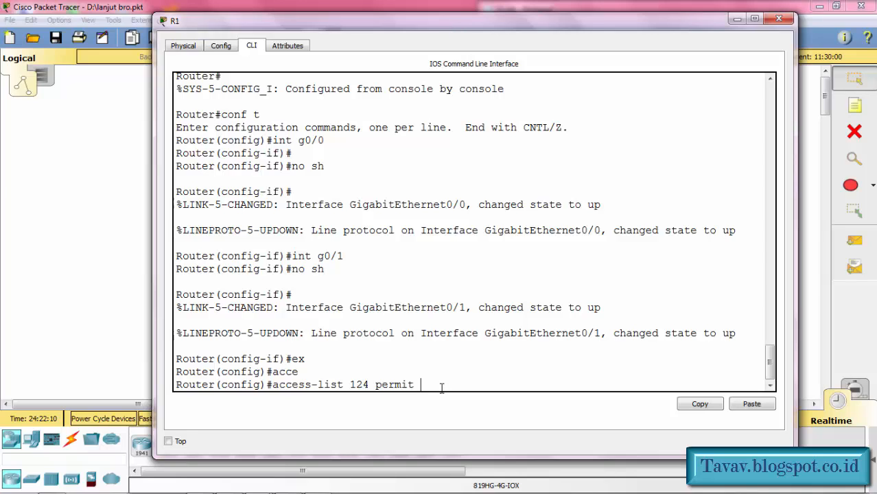
text(tcp host)
drag(368, 21, 498, 186)
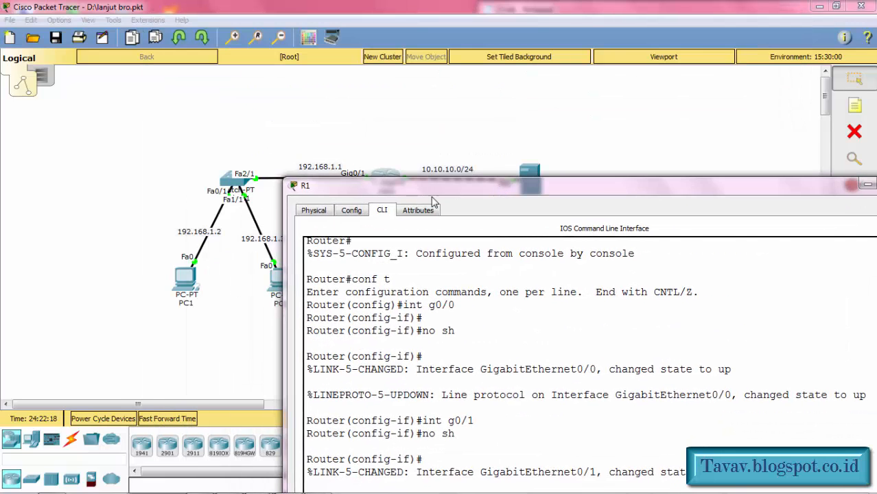
drag(435, 194, 247, 37)
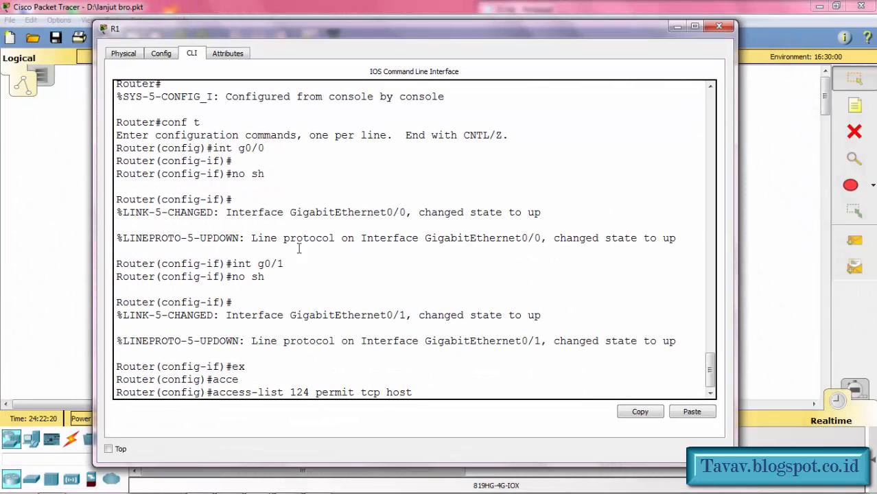
text(192.168.1.2 host)
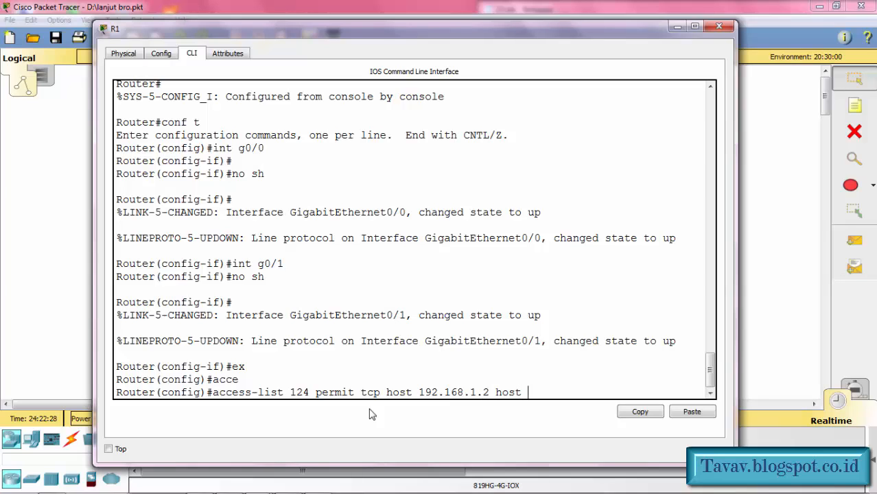
text( 10.10.10.2 eq)
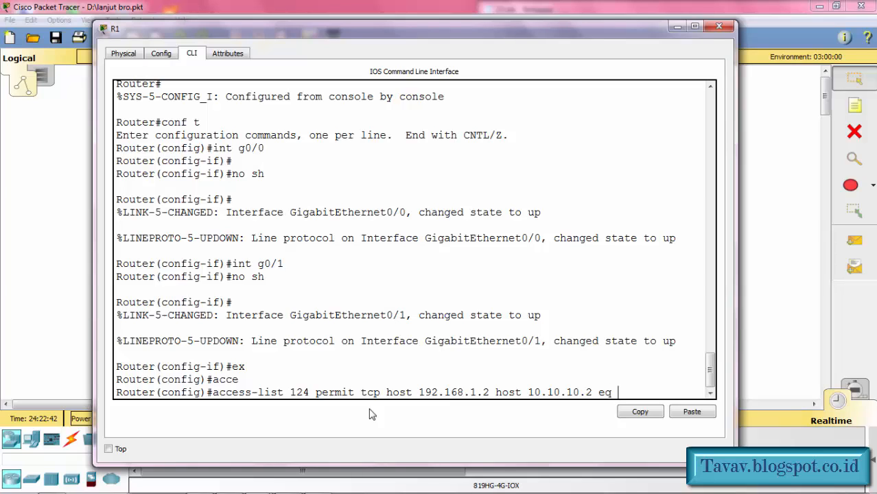
text( 80)
key(Return)
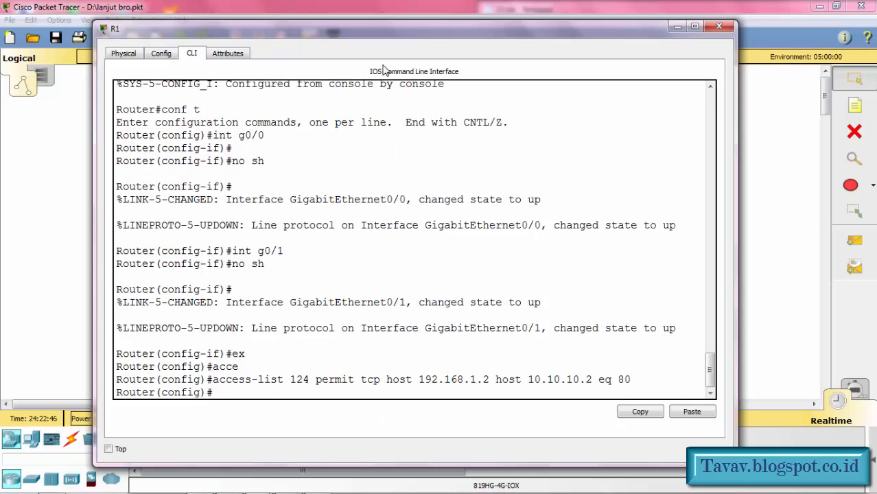
Step: Add an access list 124 entry permitting TCP from any source to host 10.10.10.2 on port 443
drag(377, 33, 403, 366)
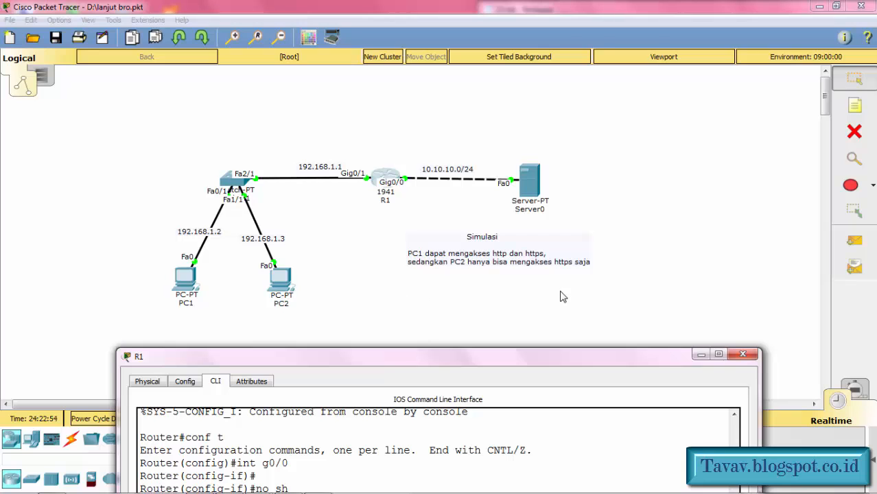
drag(499, 359, 523, 15)
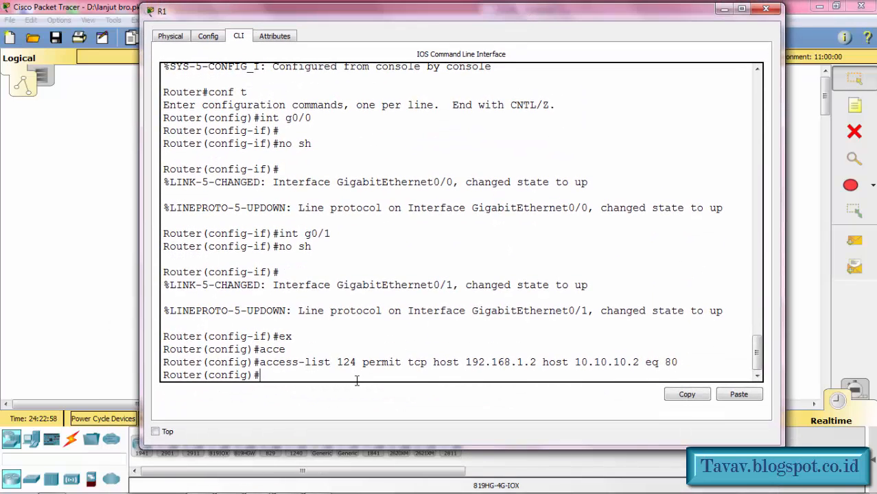
text(acc)
key(Tab)
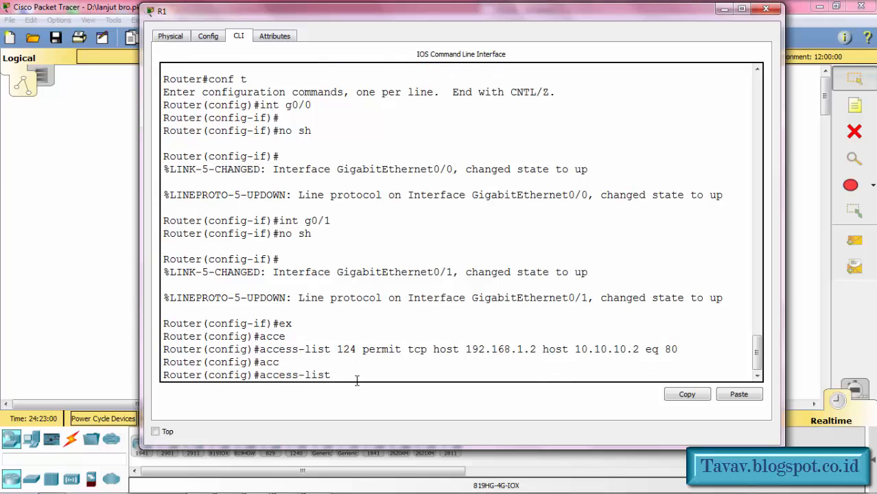
text(124 permit tcp any)
text(host)
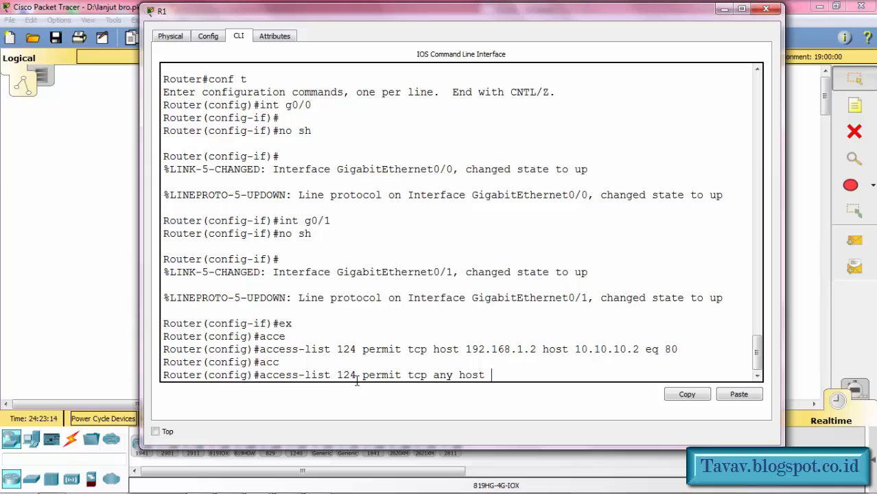
text( 10.10.10.2 eq)
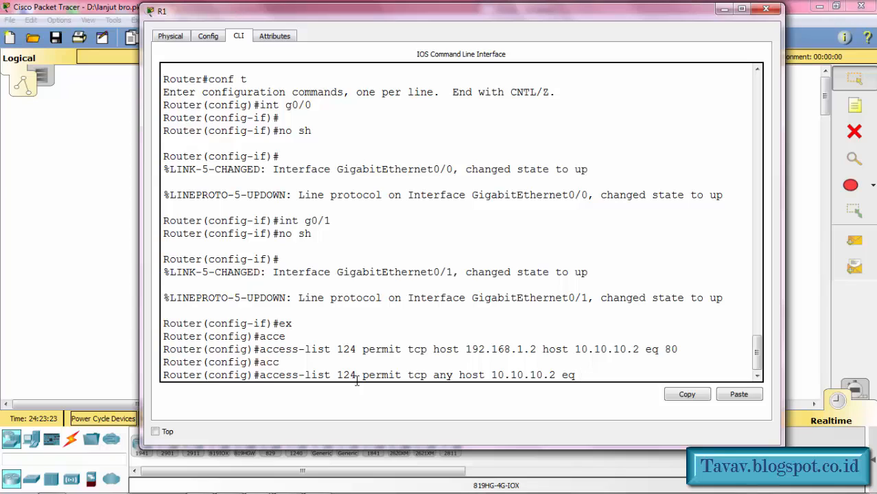
text( 443)
key(Return)
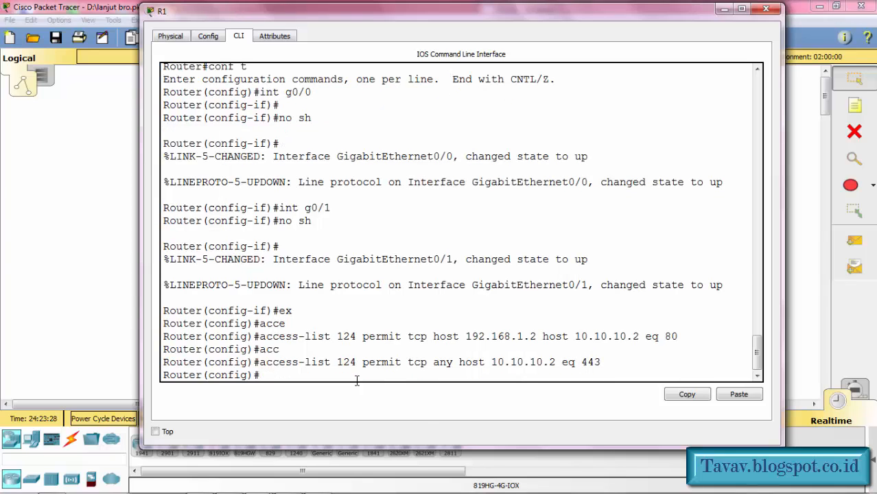
Step: Apply access list 124 outbound on R1's interface gig0/0, consulting the topology for the interface, and return to global configuration mode
drag(366, 13, 370, 284)
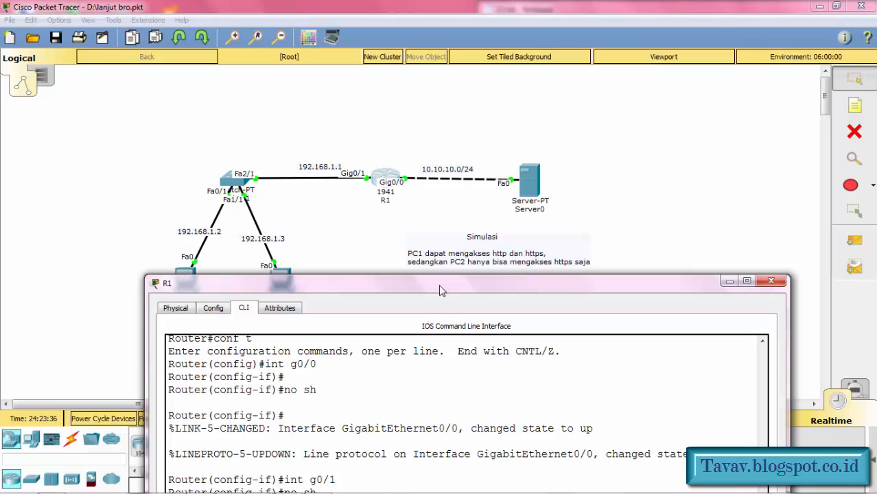
drag(439, 286, 438, 18)
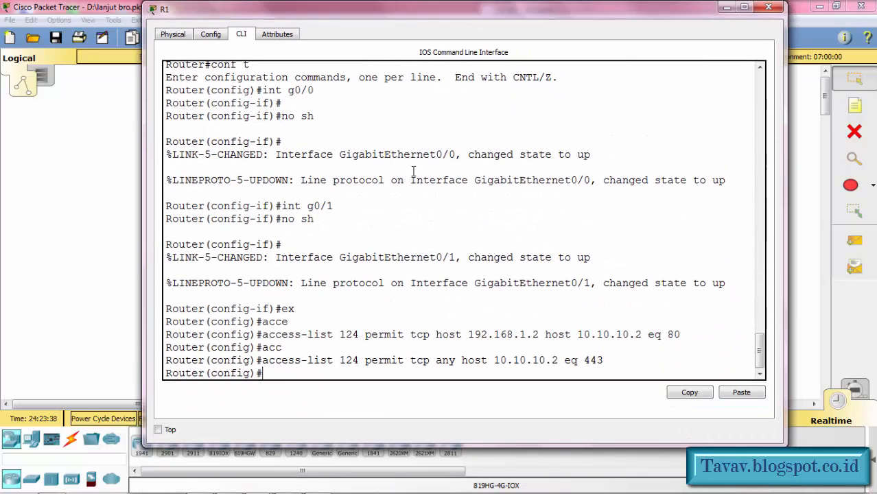
text(int gig)
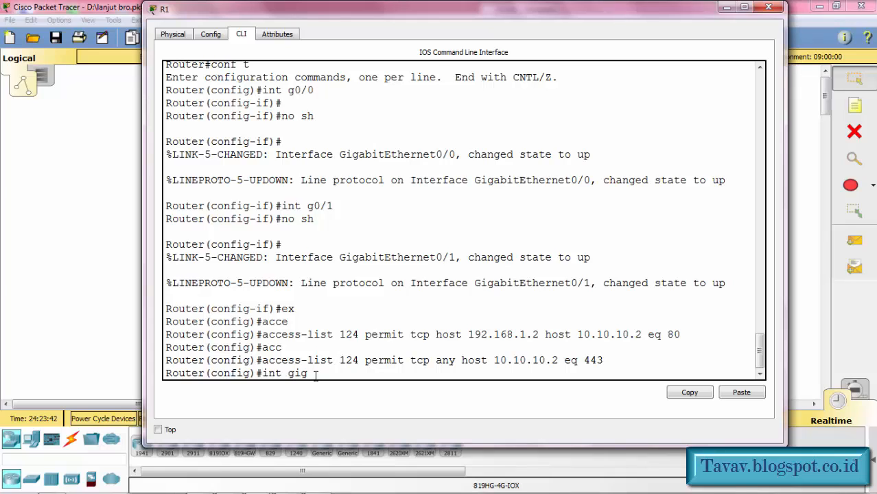
text(0/0)
key(Return)
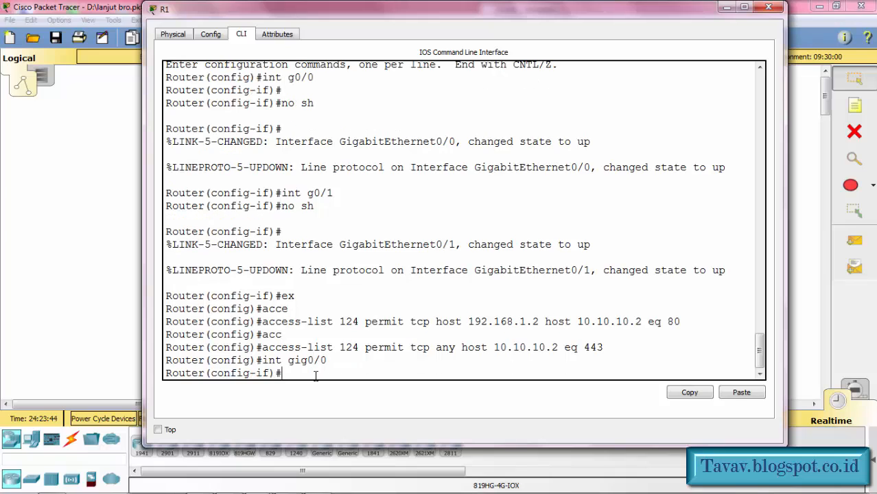
text(ip acc)
key(Tab)
text(124)
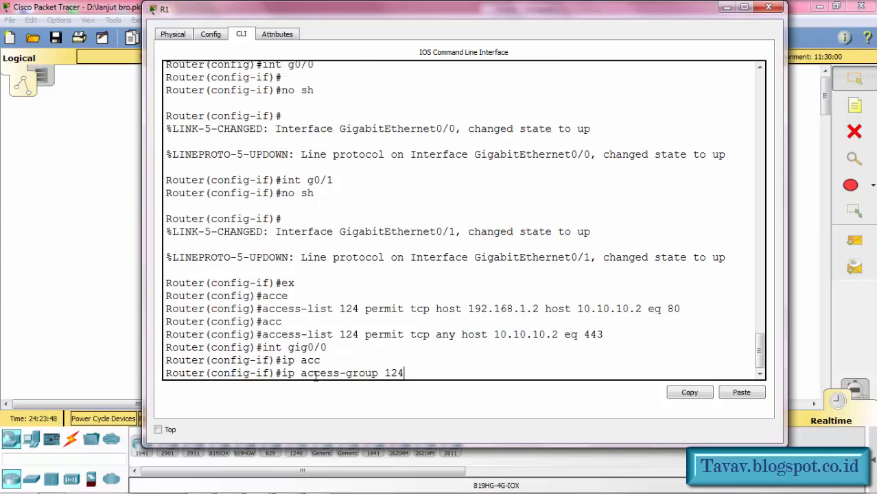
text( out)
key(Return)
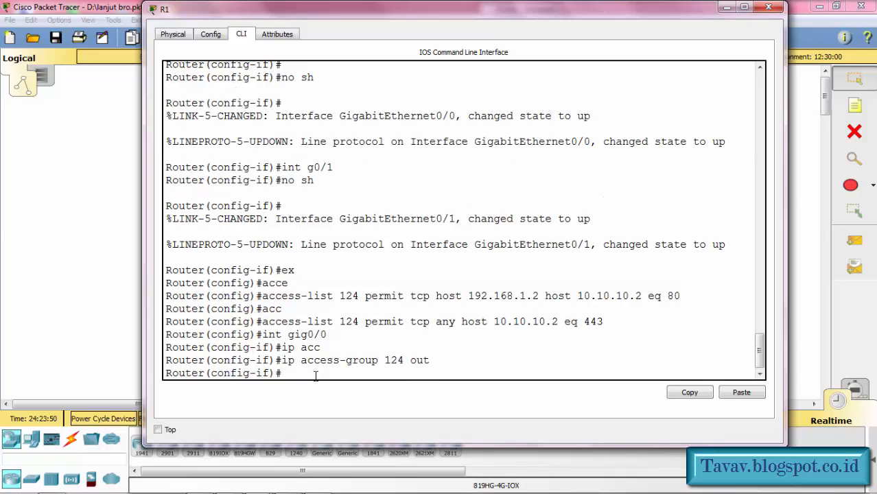
text(ex)
key(Return)
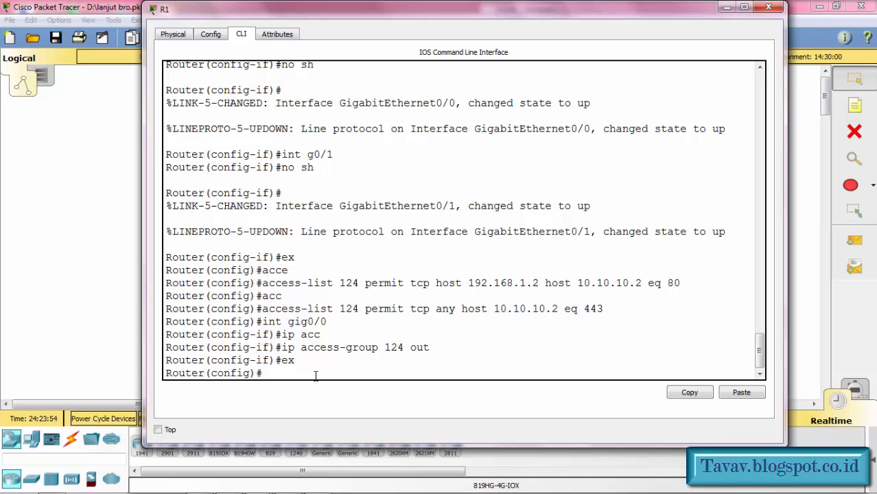
Step: Display R1's access lists from configuration mode, review both entries of list 124, and minimize the router window
text(do sh access-list)
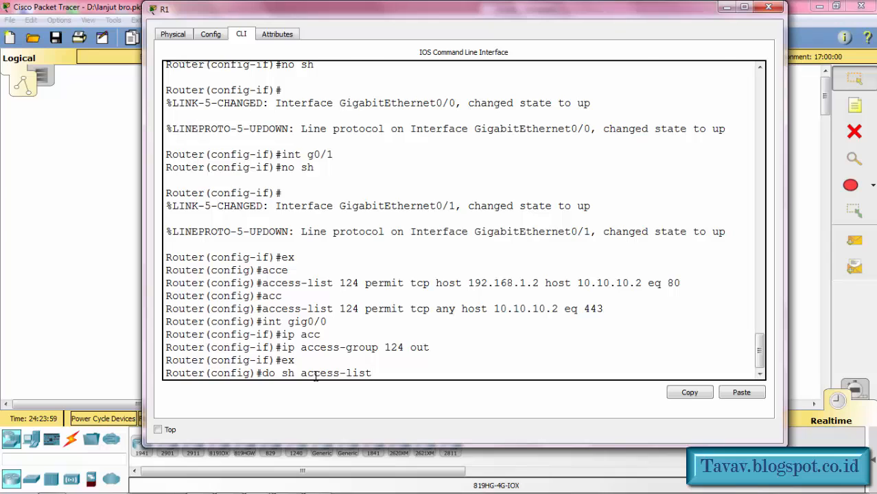
key(Return)
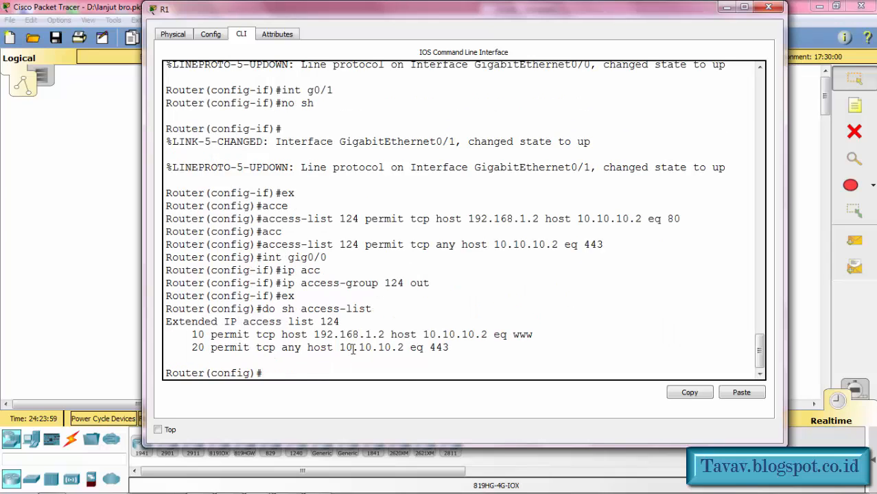
drag(488, 345, 166, 321)
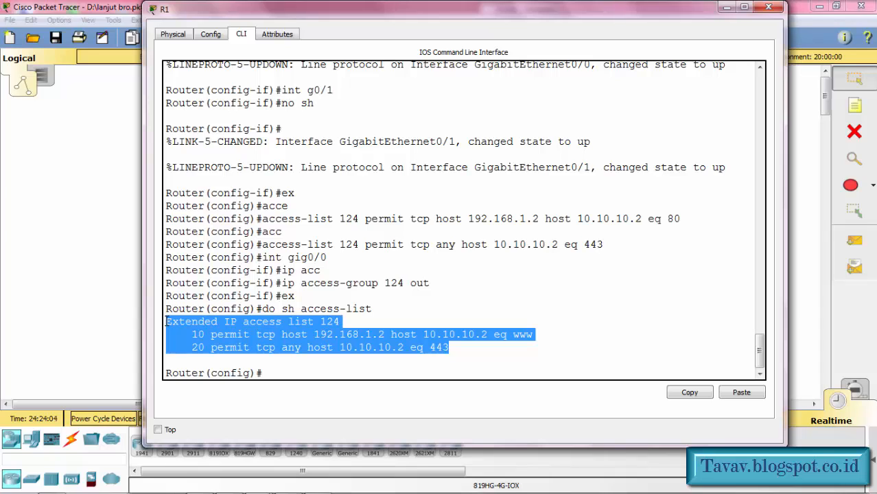
click(277, 334)
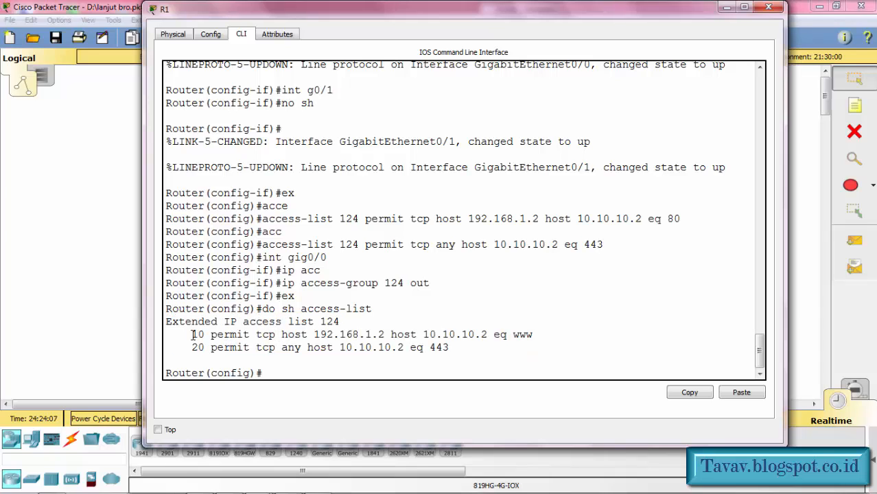
drag(192, 335, 573, 331)
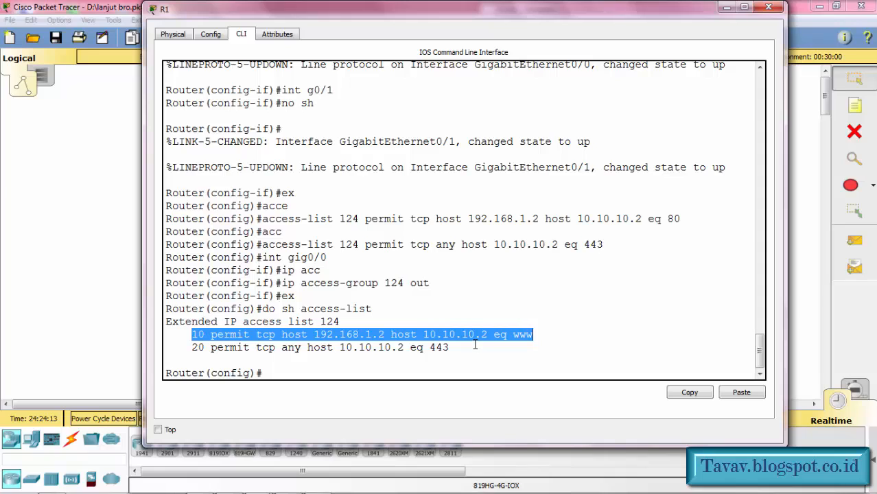
drag(474, 347, 190, 347)
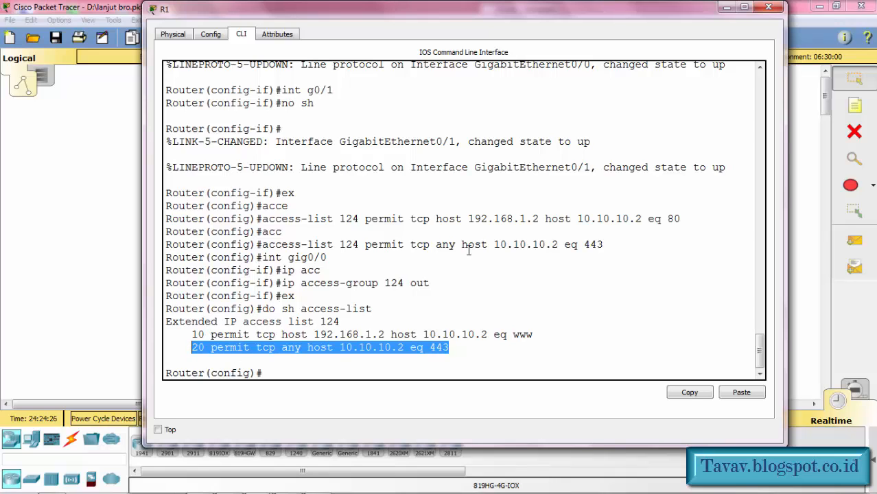
click(726, 7)
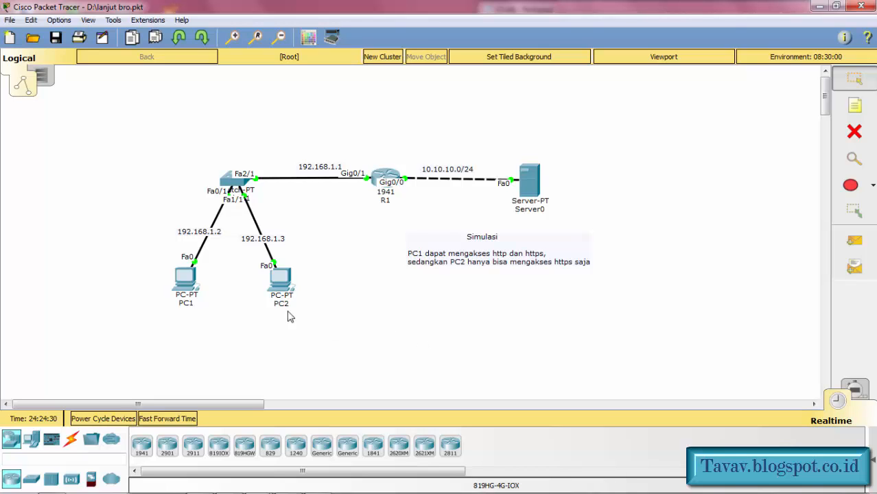
click(194, 287)
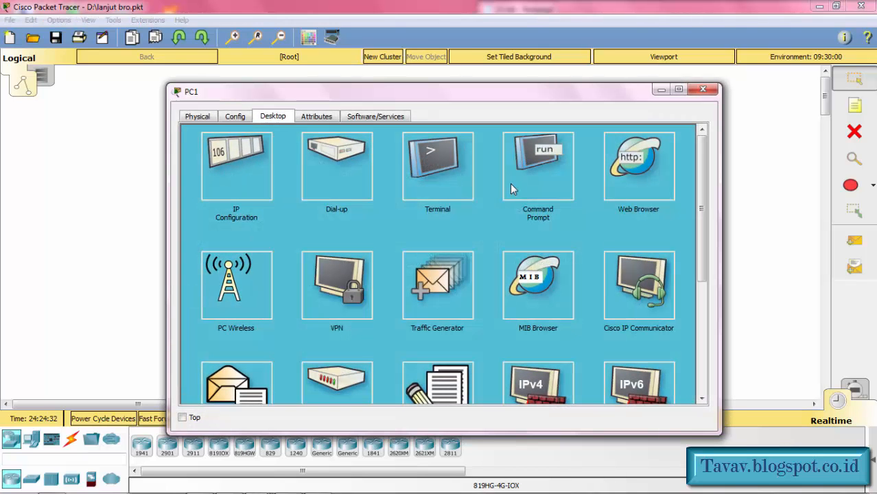
click(656, 178)
click(416, 153)
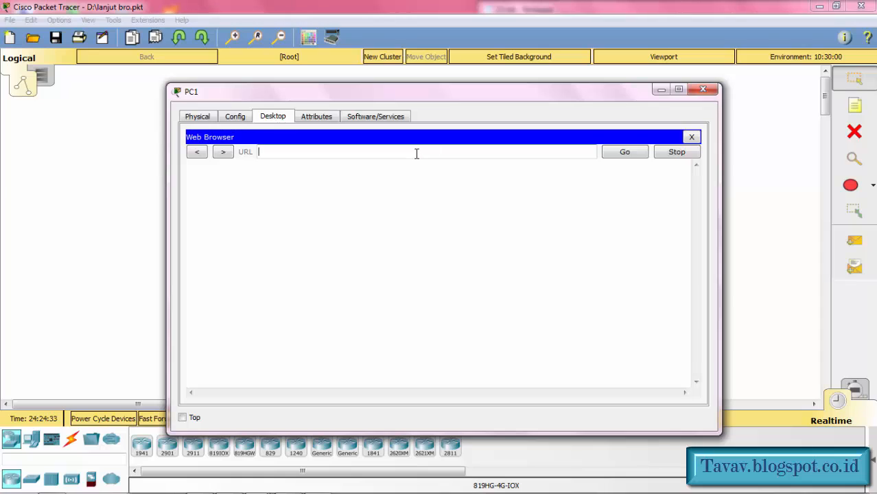
text(http://10.10.10.2)
key(Return)
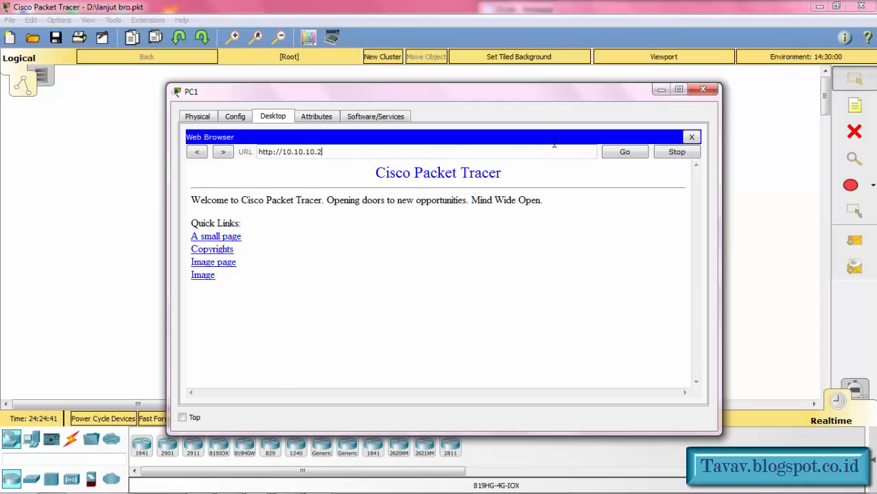
click(637, 160)
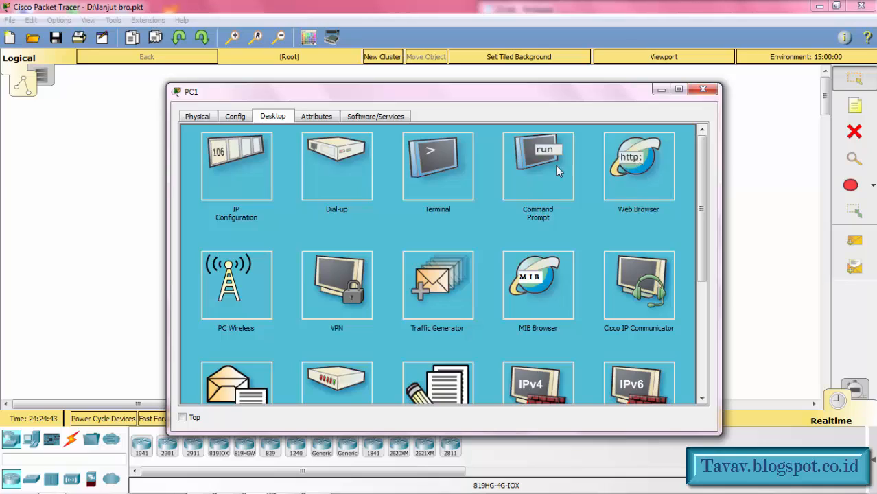
text(http://10.10.10.2)
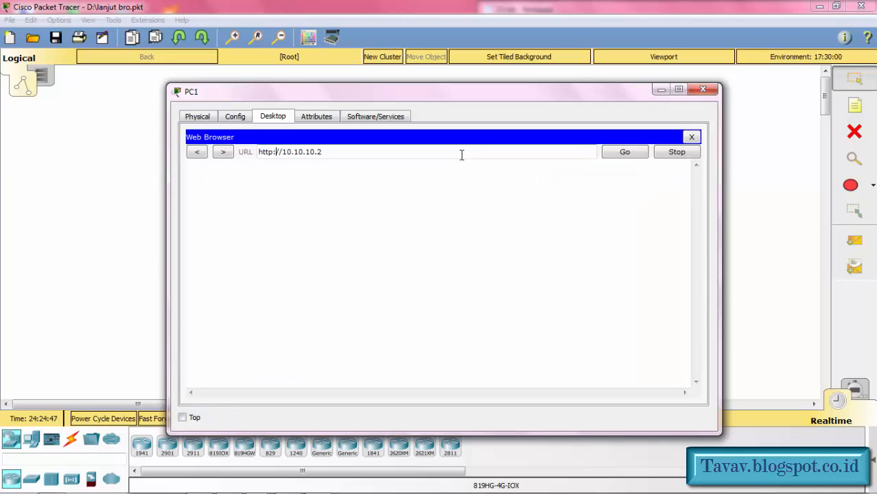
text(s)
key(Return)
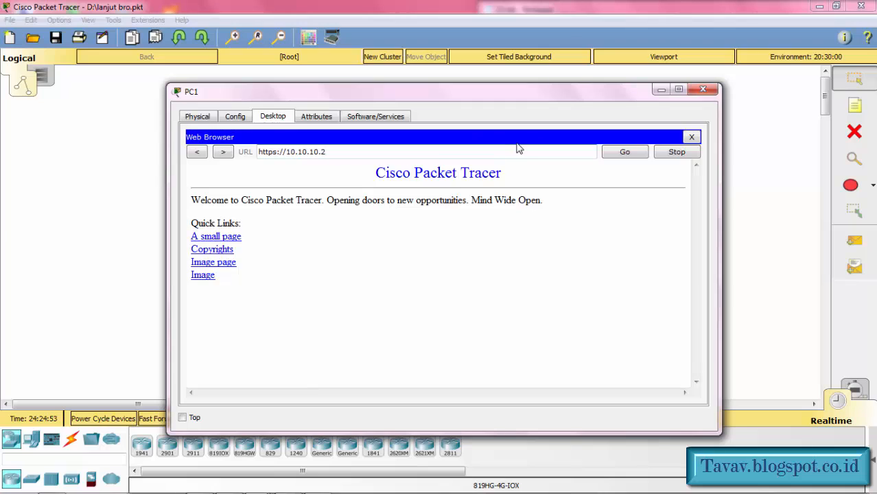
click(702, 90)
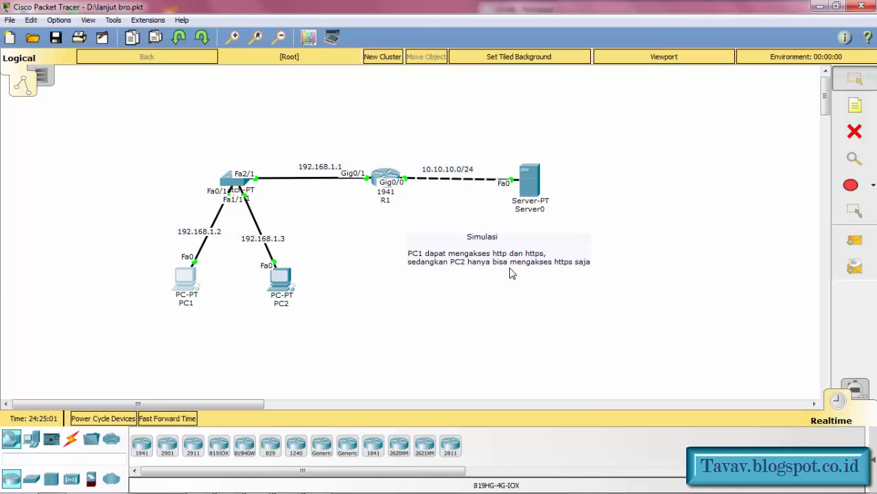
click(273, 283)
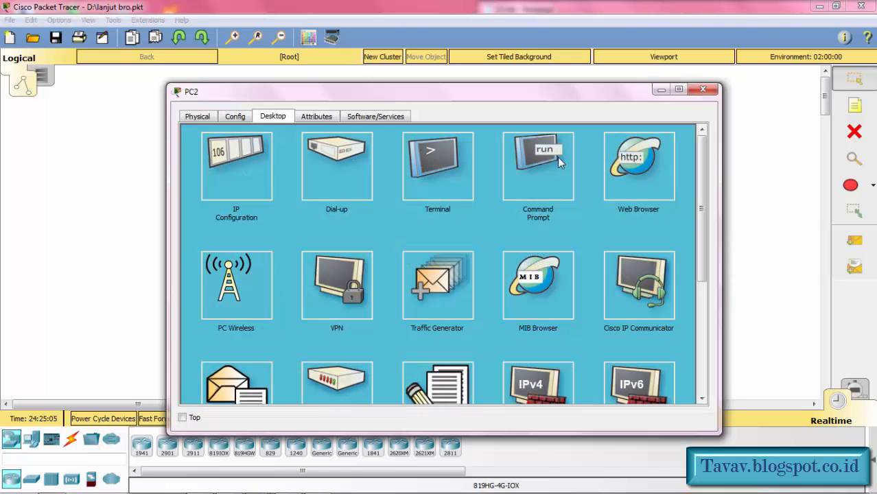
click(645, 174)
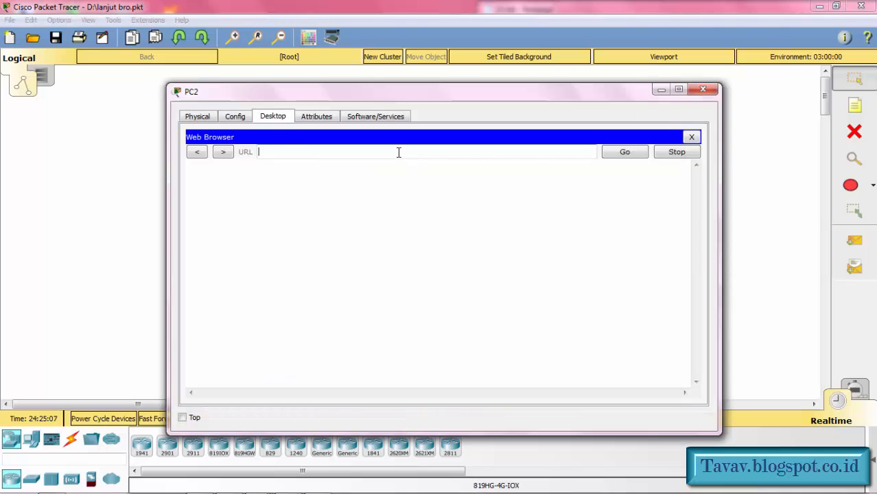
text(http://10.10.10.2)
key(Left)
key(Left)
key(Left)
key(Left)
key(Left)
key(Left)
key(Left)
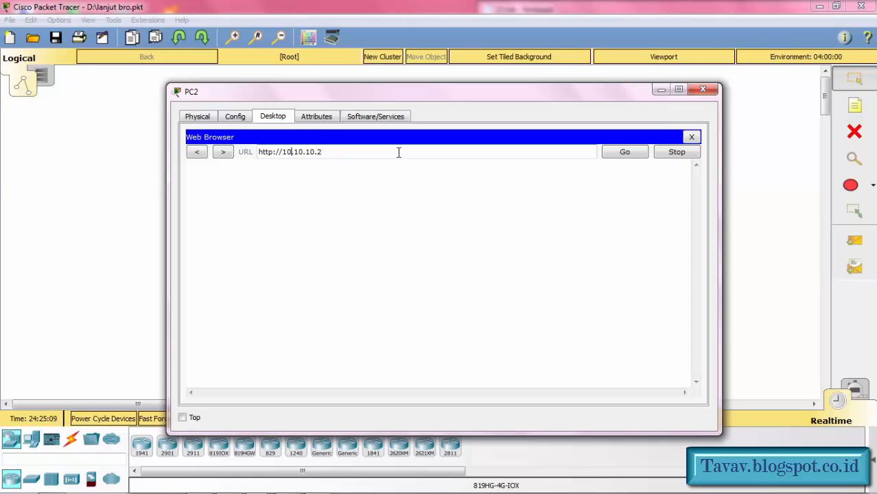
key(Left)
key(Left)
key(Left)
text(s)
key(Return)
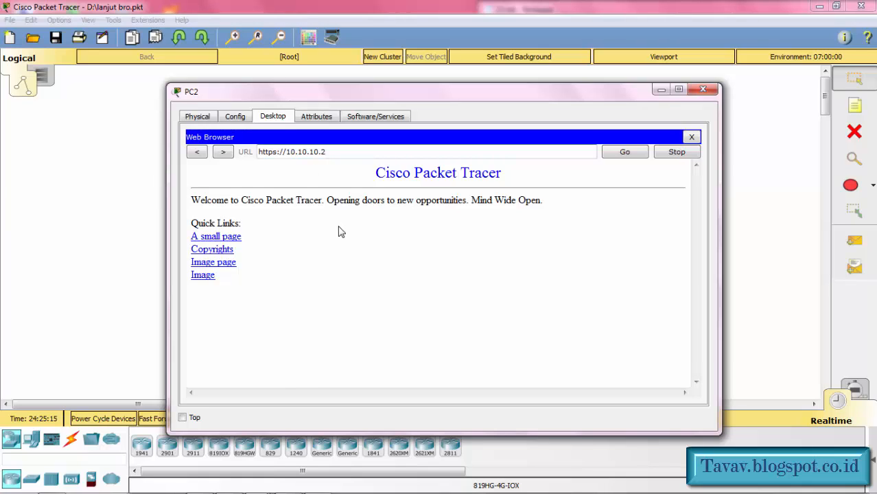
click(692, 138)
click(654, 166)
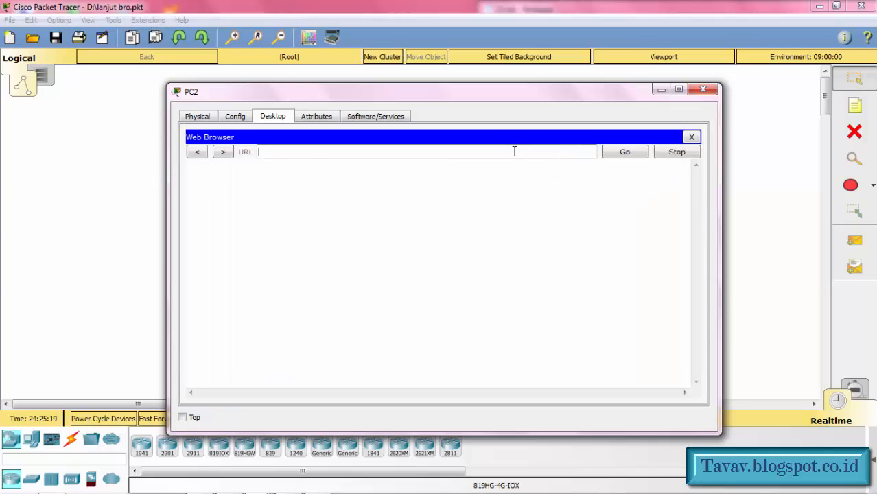
text(http://10.10.10.2)
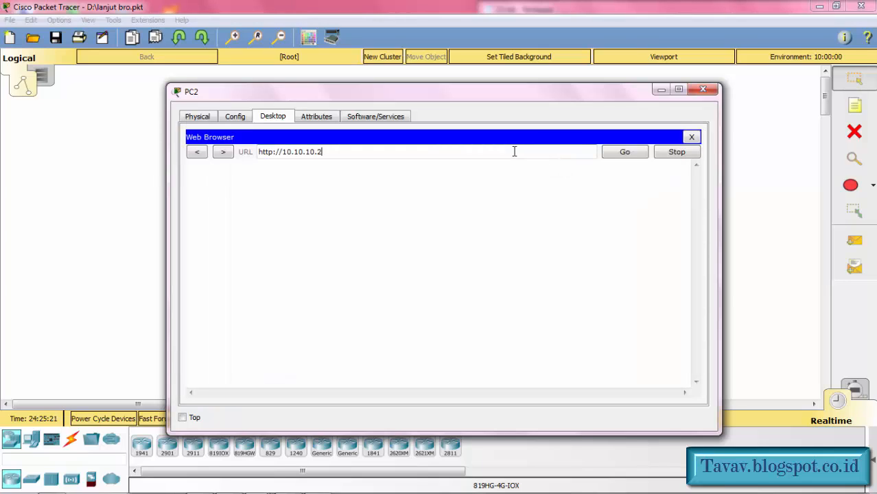
key(Return)
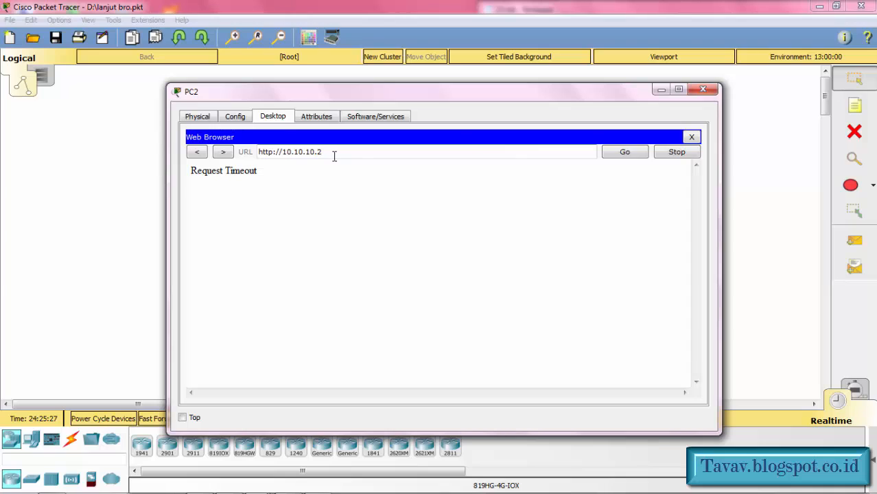
drag(280, 168, 171, 163)
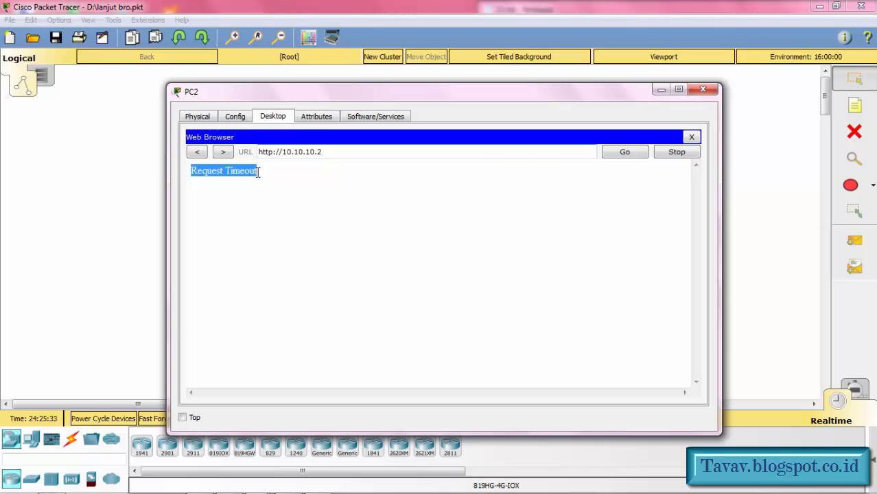
click(702, 90)
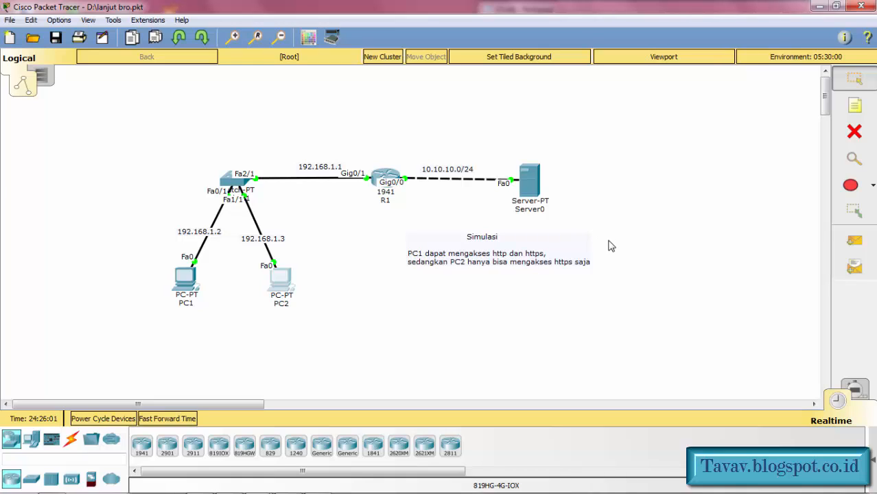
Step: Switch to 21.txt in Notepad and add the closing lines "Lab 40 telah selesai" and "Wassalamu'alaikum Wr. Wb" below the header
click(818, 7)
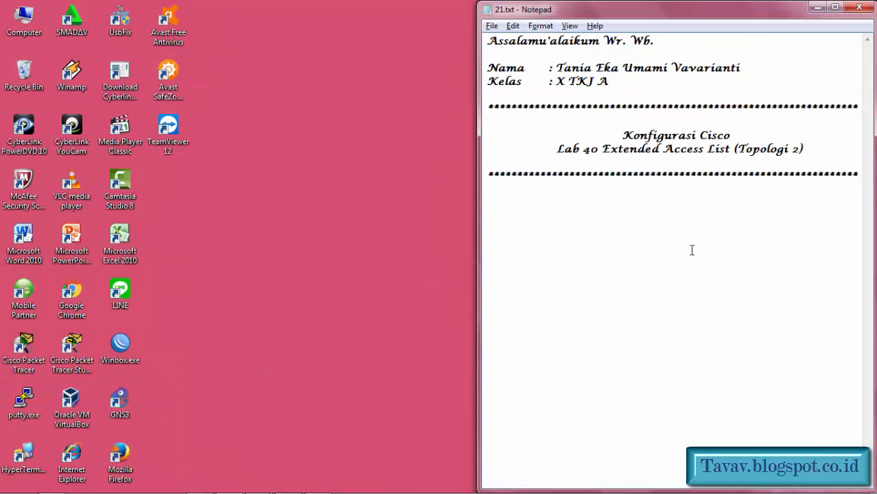
click(656, 198)
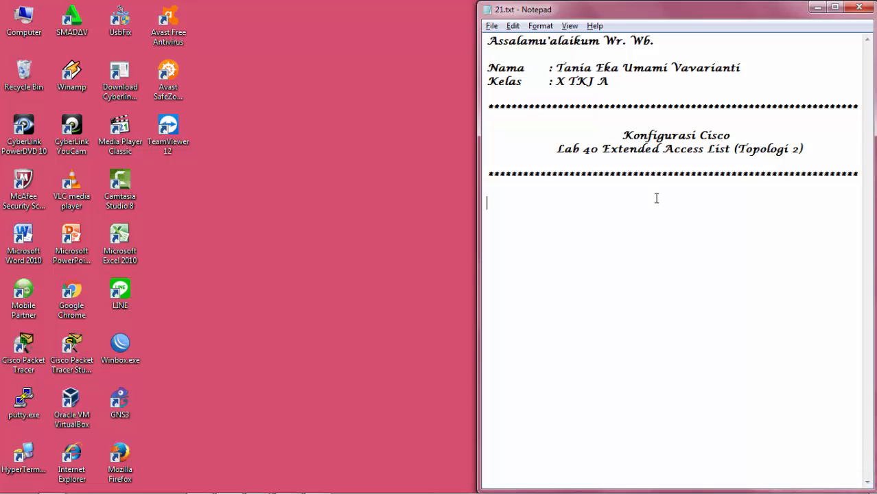
text(Lab 40 telah selesai)
key(Return)
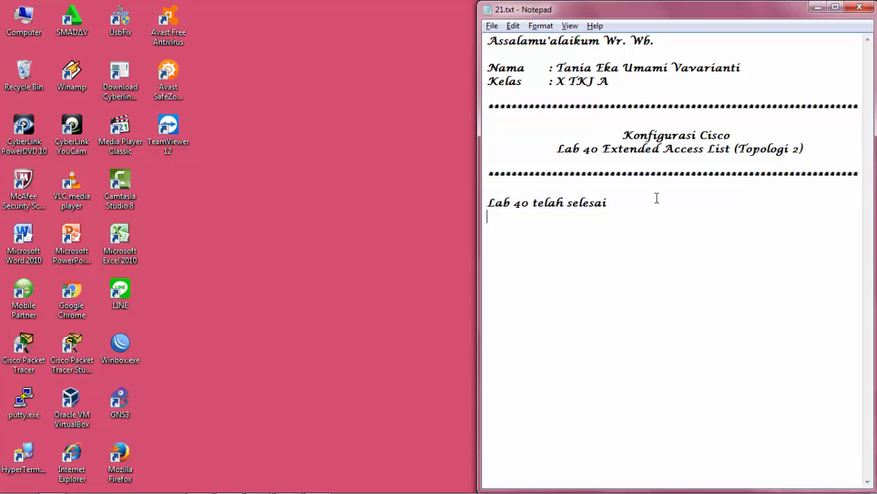
key(Return)
text(Wassalamu)
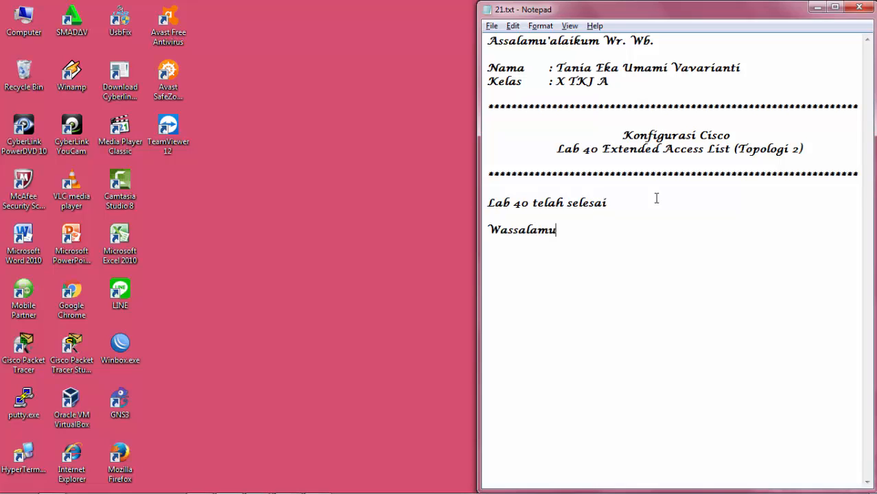
text('alaikum )
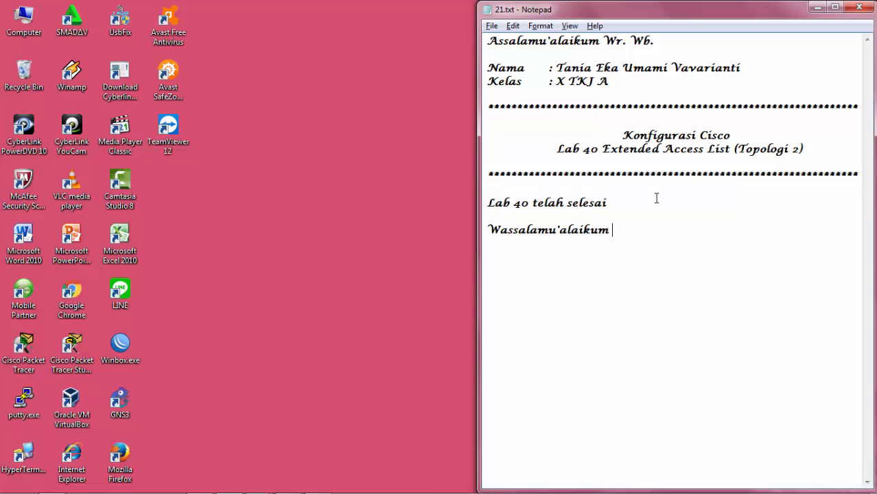
text(Wr. Wb)
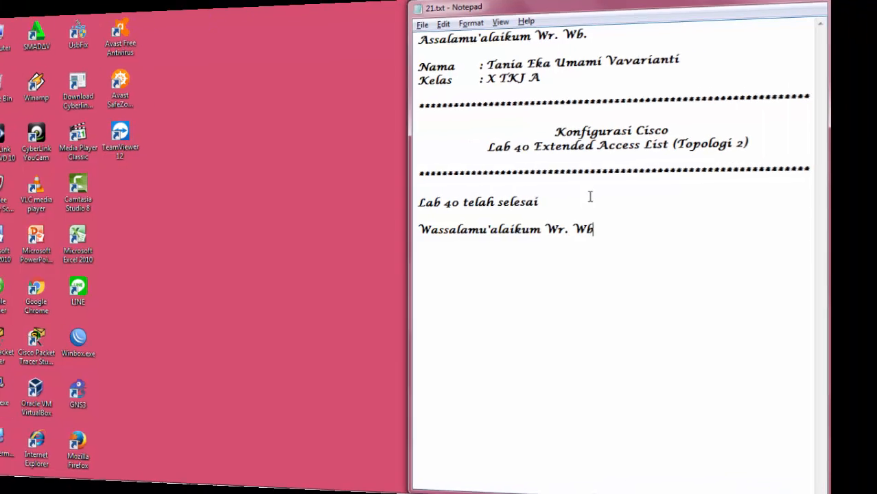